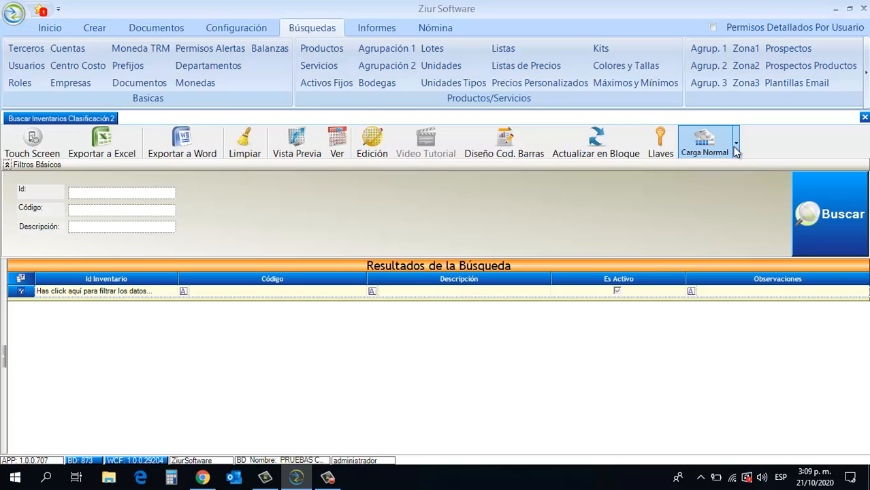
Step: Examine the record load options and the column selectors available for the search results grid
click(732, 146)
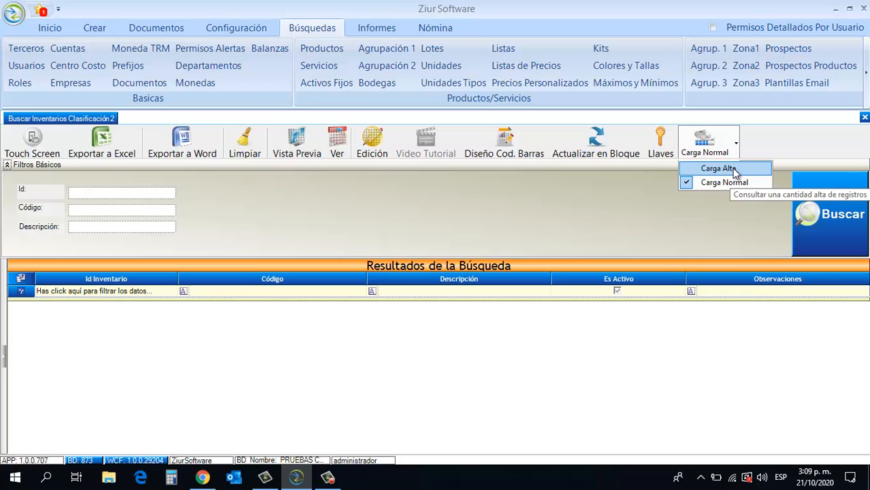
click(613, 225)
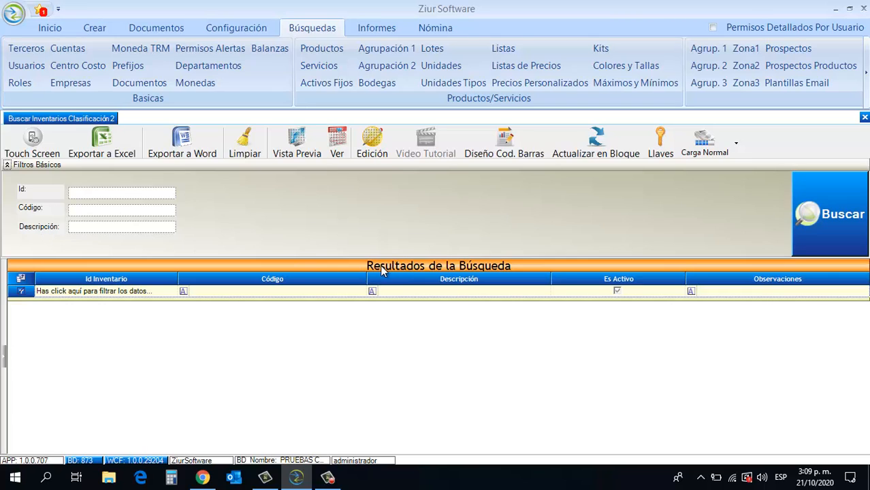
click(20, 278)
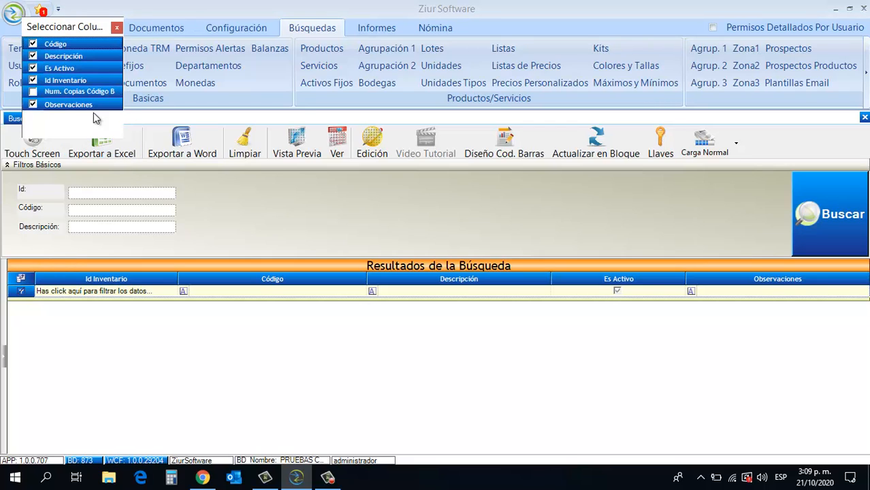
click(117, 29)
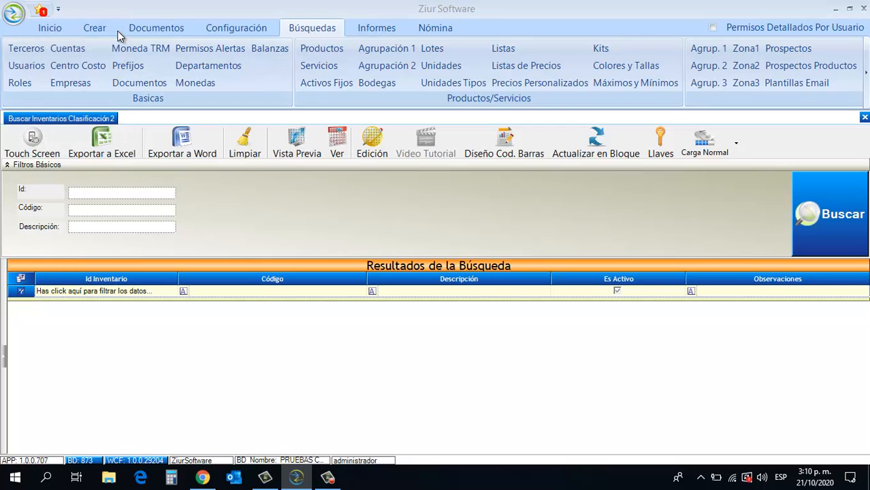
click(6, 362)
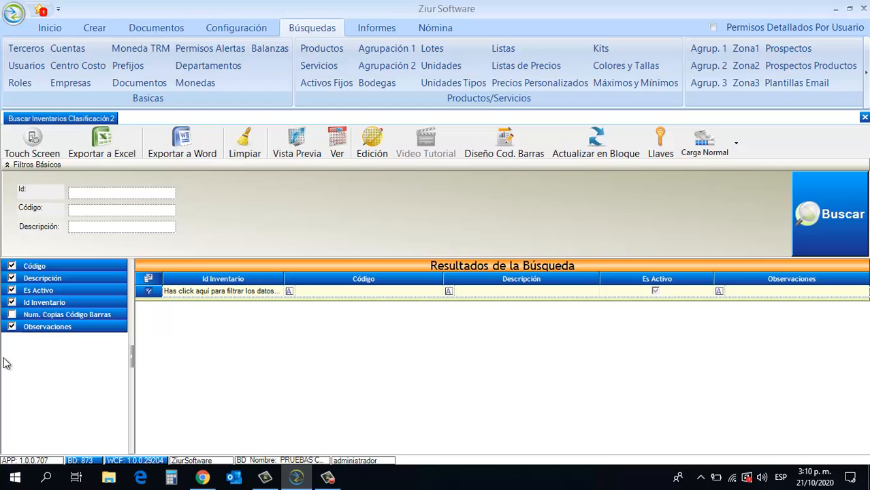
click(134, 361)
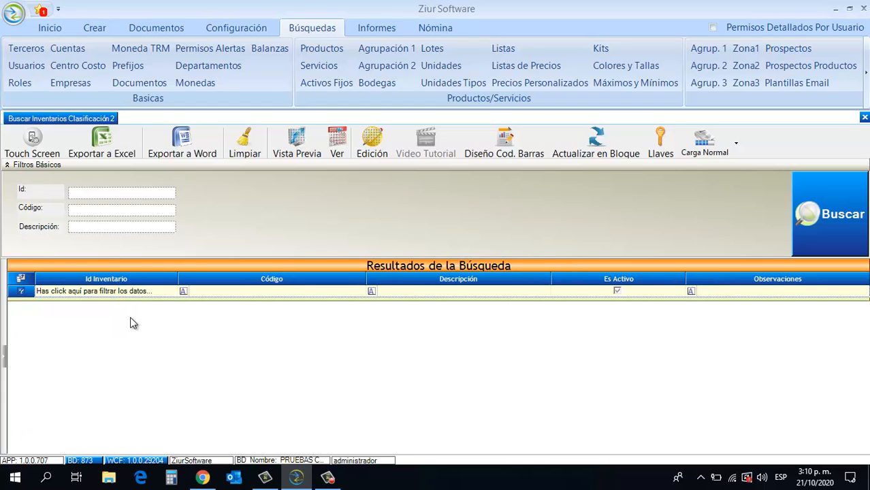
Step: Search all inventory classification 2 records with the Id, Código and Descripción basic filters left empty
click(119, 293)
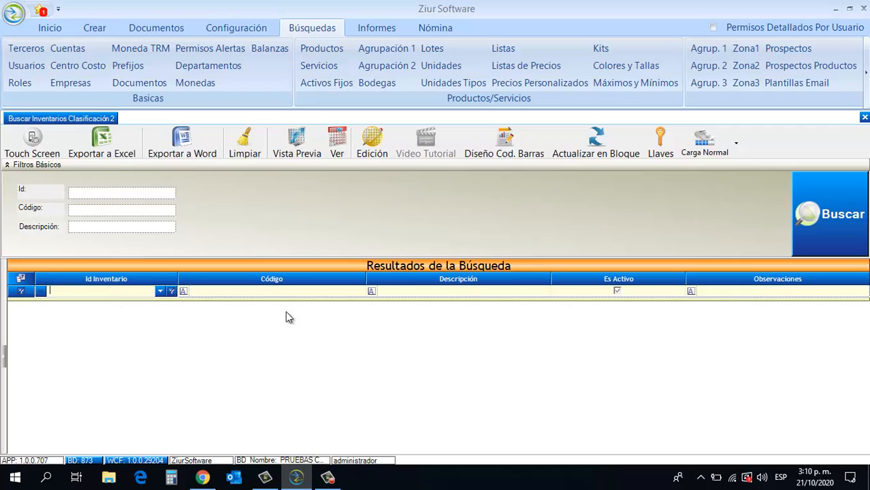
click(430, 294)
click(631, 294)
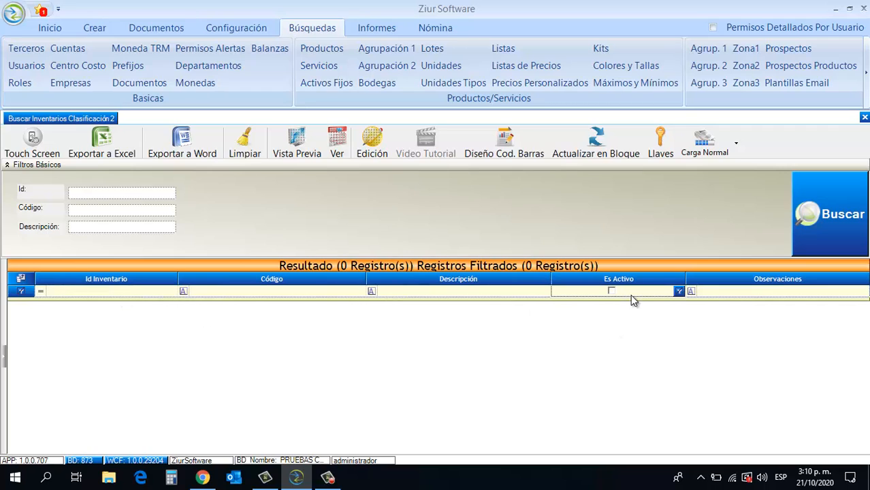
click(743, 296)
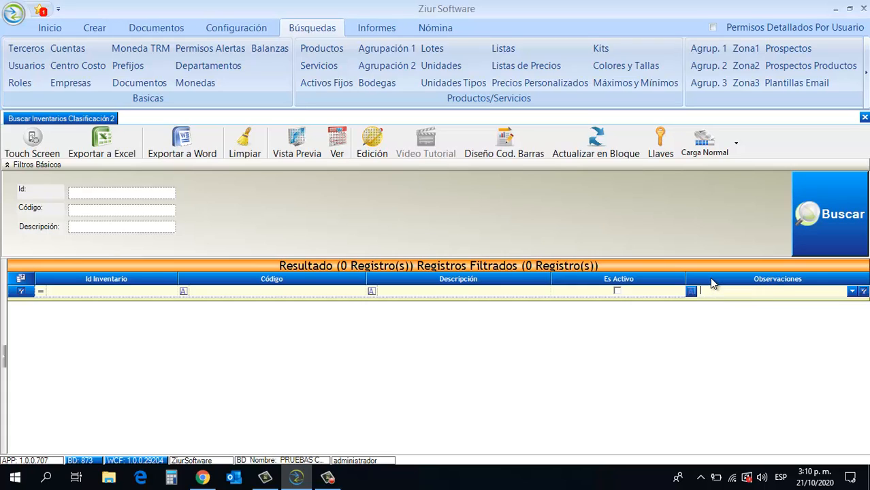
click(822, 214)
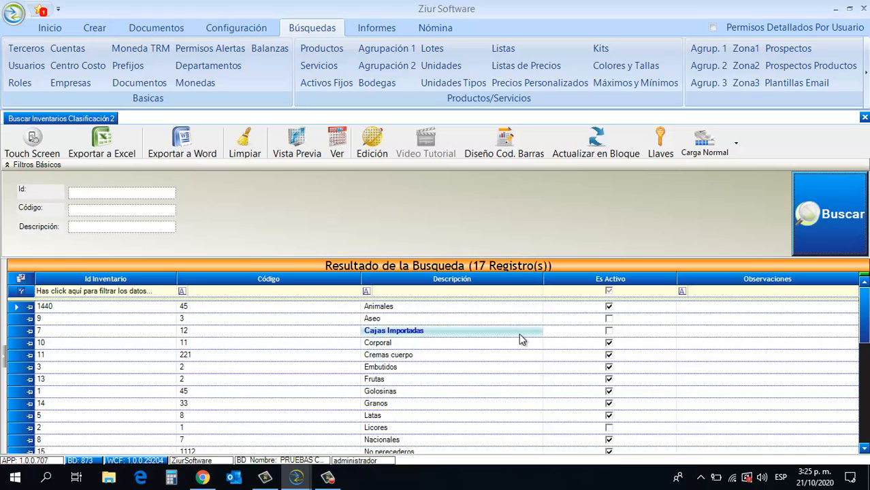
Step: Filter the results by the value Veredas in the Descripción column and clear that filter
click(524, 293)
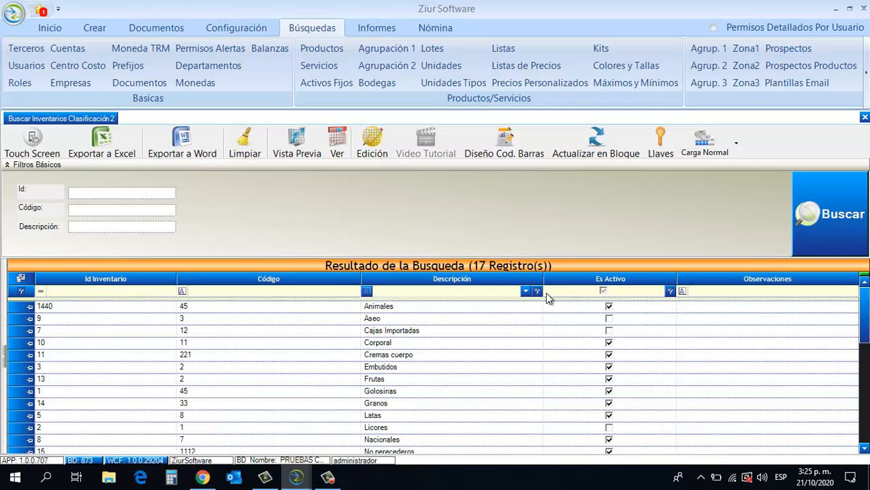
click(524, 293)
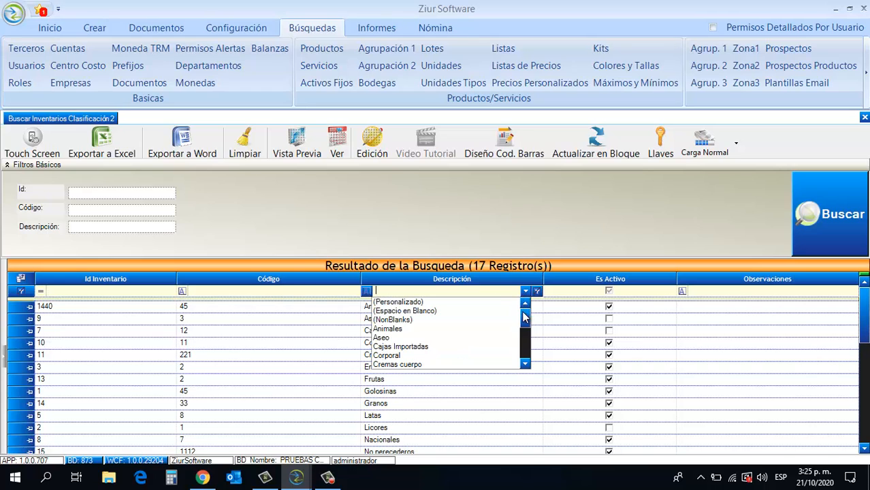
drag(526, 318, 526, 359)
click(477, 363)
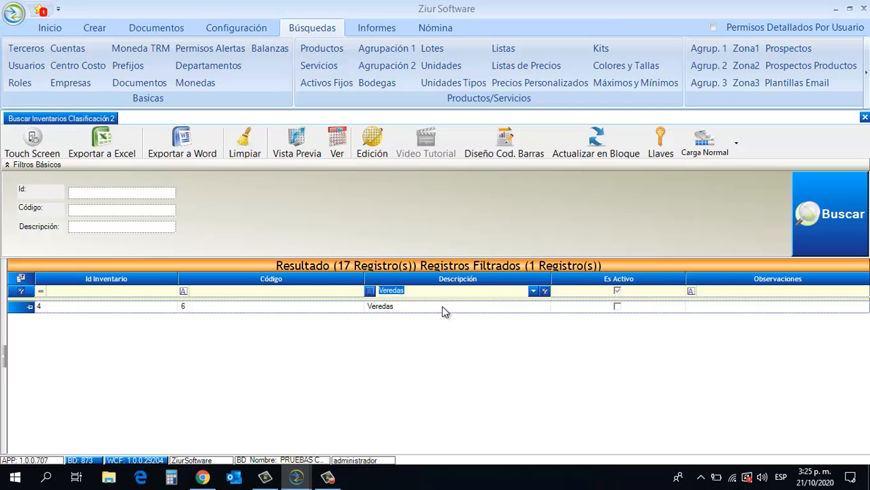
click(545, 291)
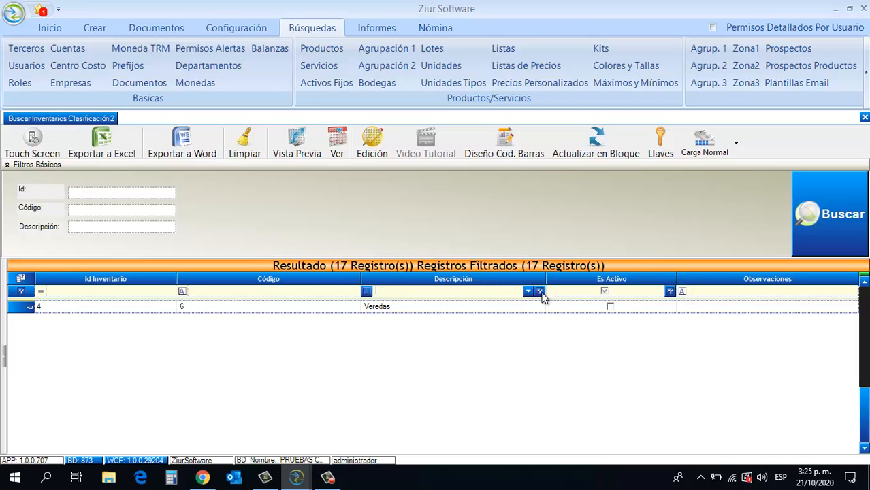
Step: Filter the Descripción column with the Contiene operator and the value Veredas, and clear all column filters
click(366, 292)
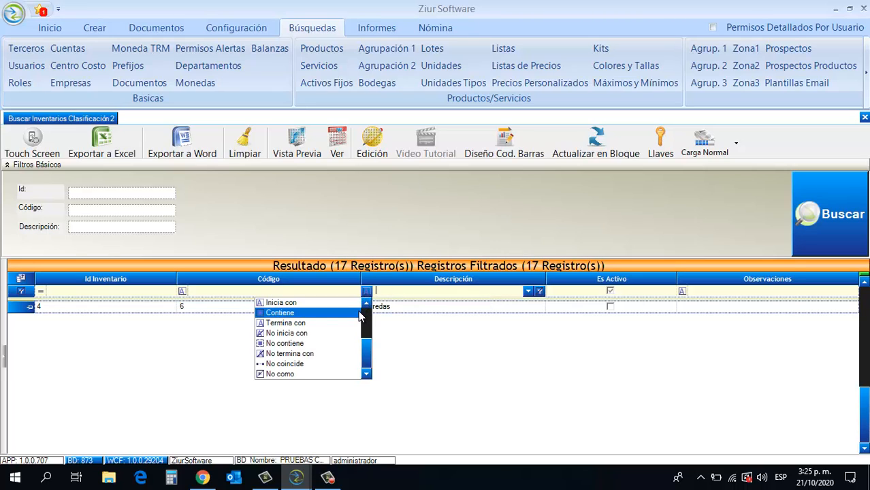
click(359, 313)
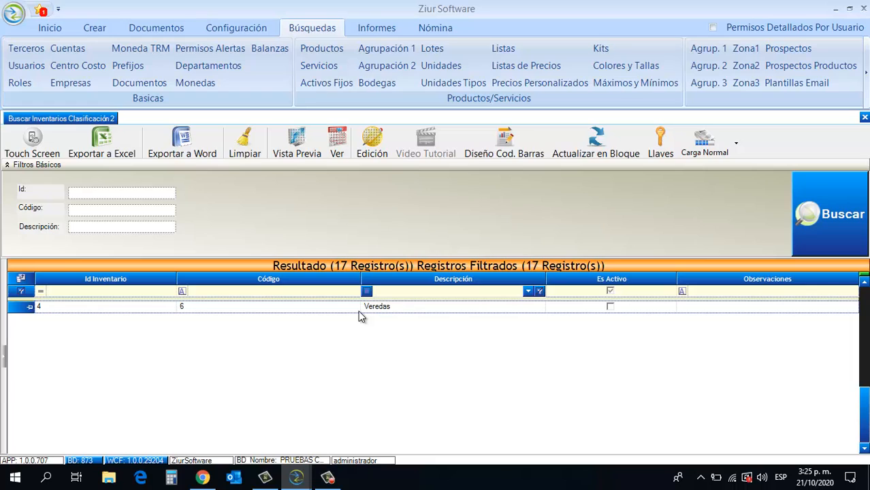
text(Veredas)
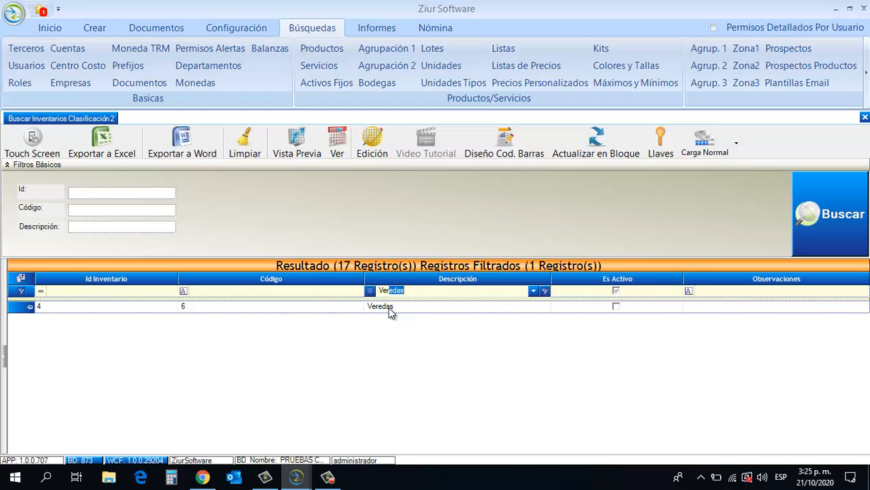
click(296, 291)
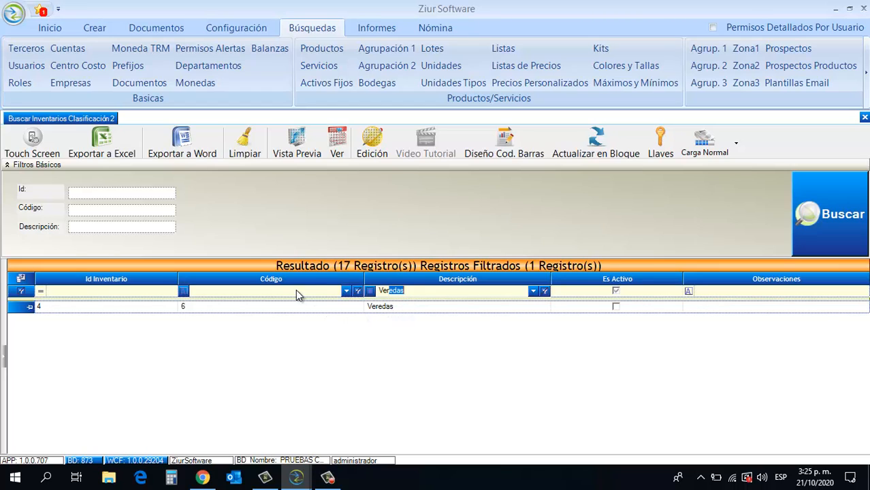
click(129, 291)
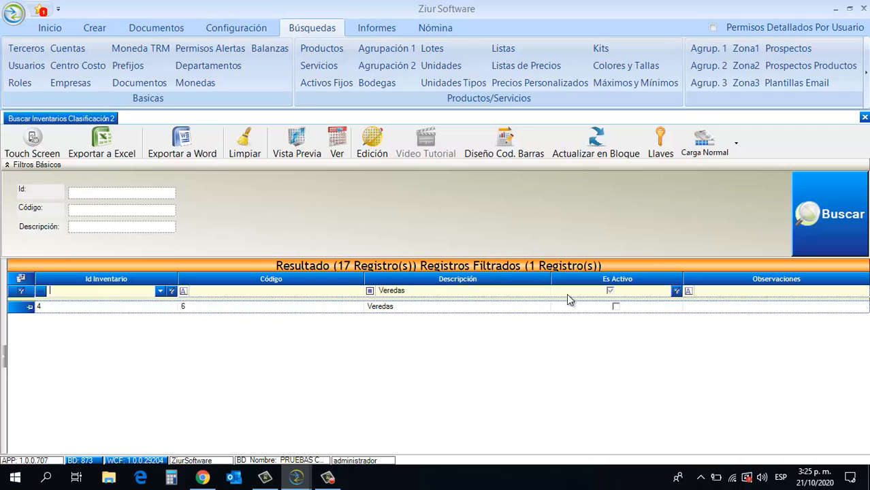
click(24, 291)
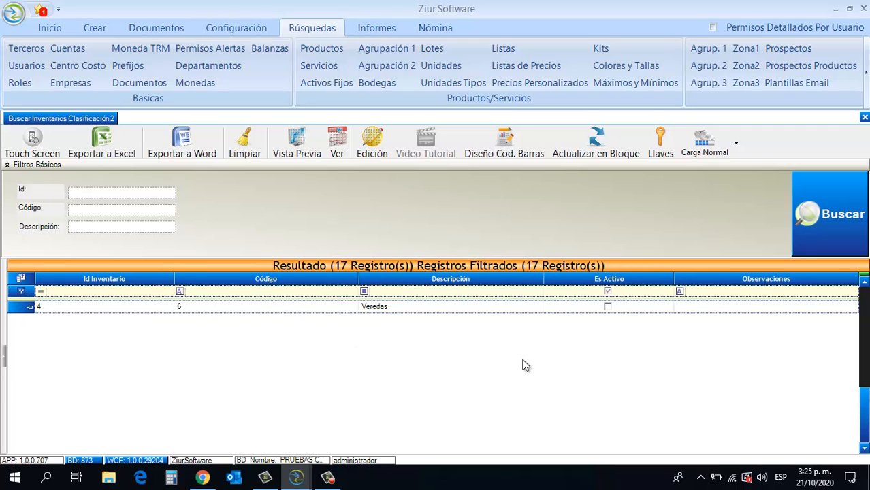
Step: Split the results grid into two stacked panes and restore it to a single pane
drag(863, 395, 864, 337)
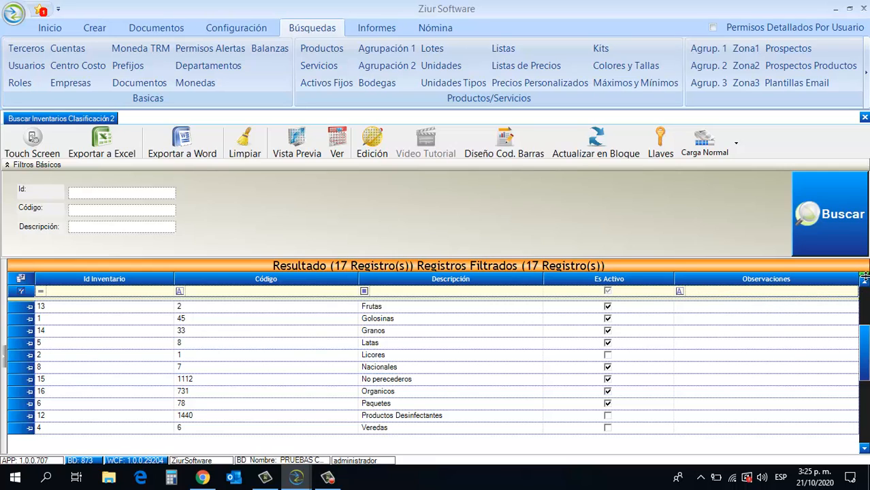
drag(863, 275, 863, 399)
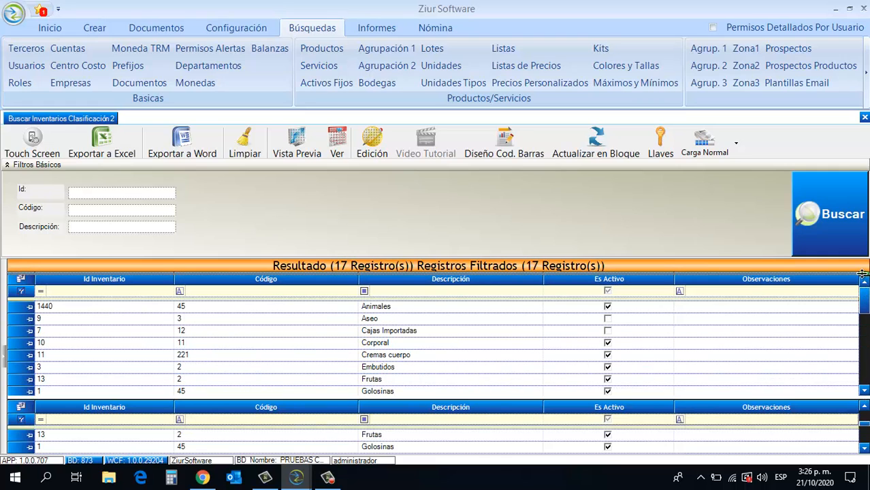
mouse_move(864, 275)
mouse_down()
mouse_move(865, 325)
mouse_move(863, 273)
mouse_up()
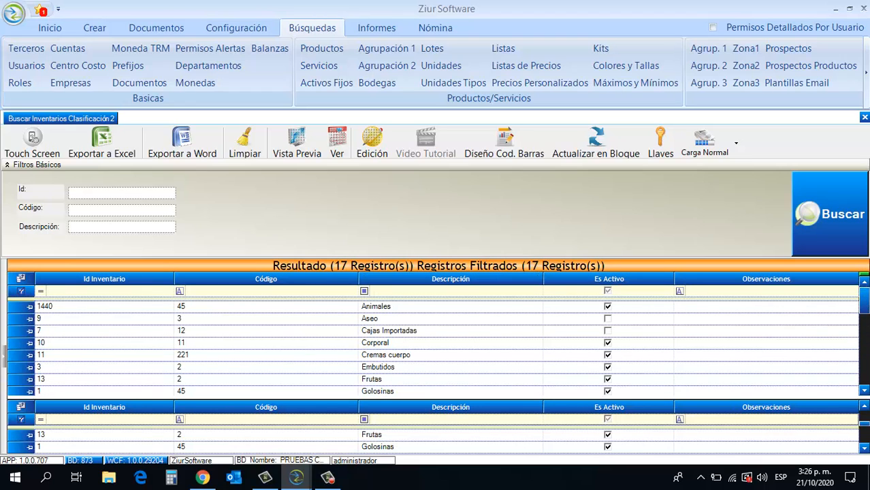
drag(864, 401, 864, 273)
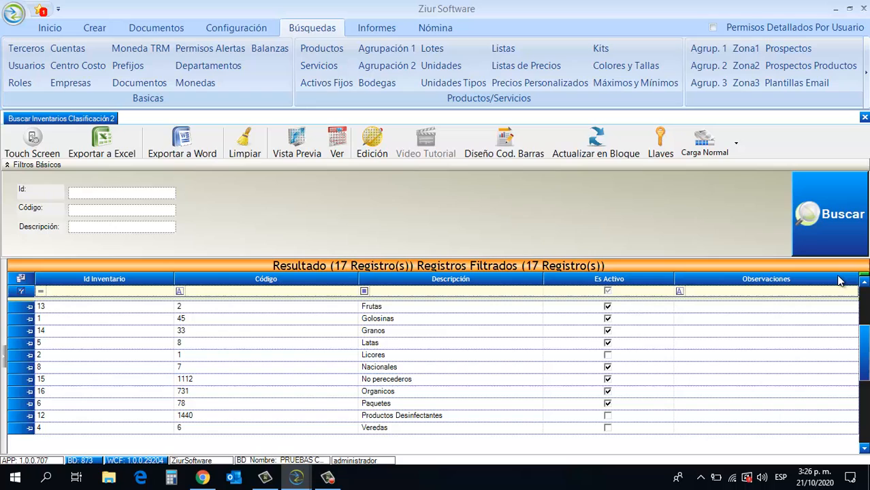
Step: Show the grouping area and group the results by Es Activo, removing the column from the grouping again
right_click(732, 297)
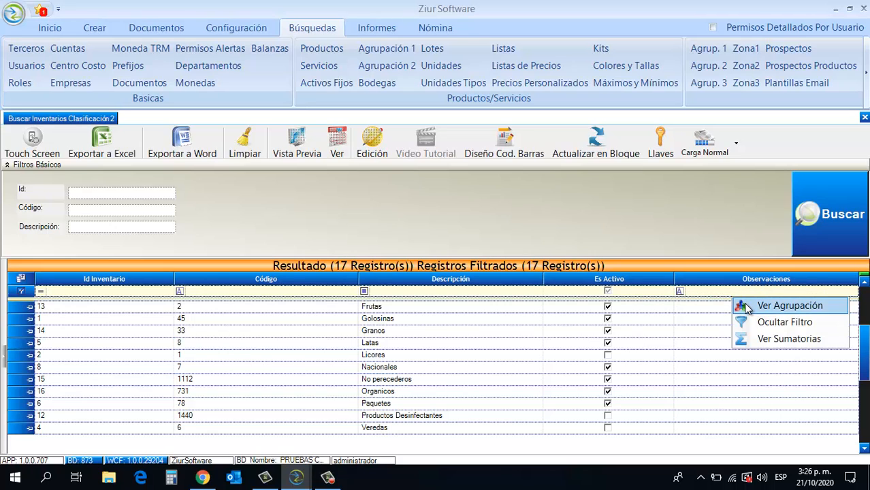
click(747, 307)
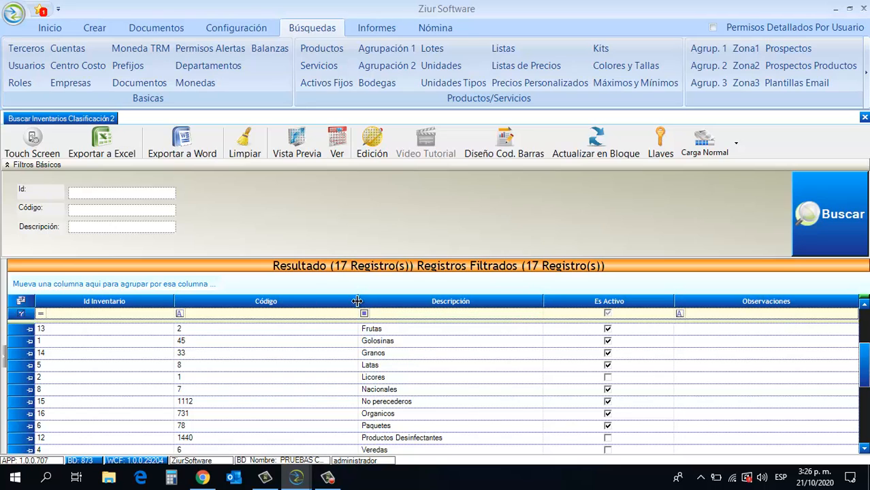
drag(561, 301, 537, 282)
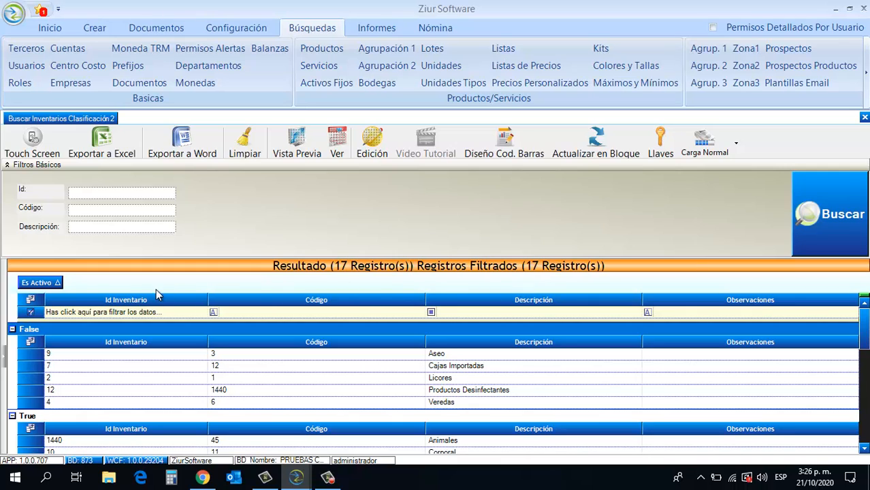
drag(44, 283, 640, 299)
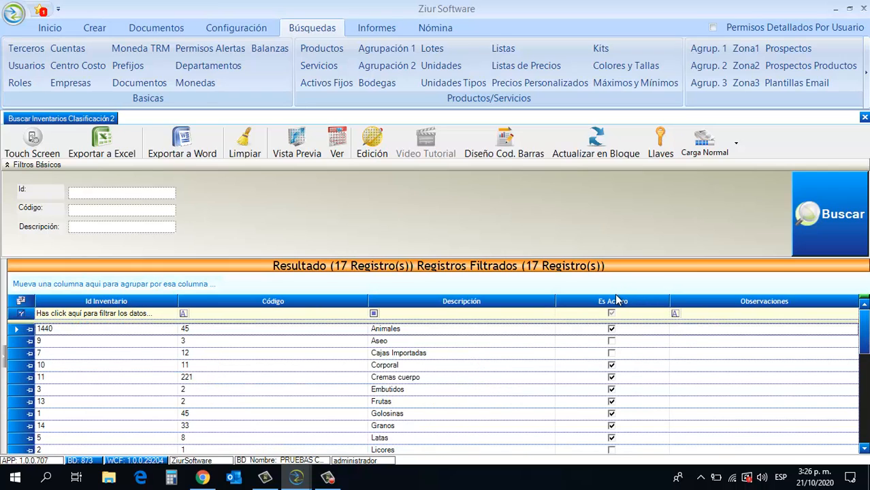
Step: Hide the filter row of the results grid
right_click(534, 314)
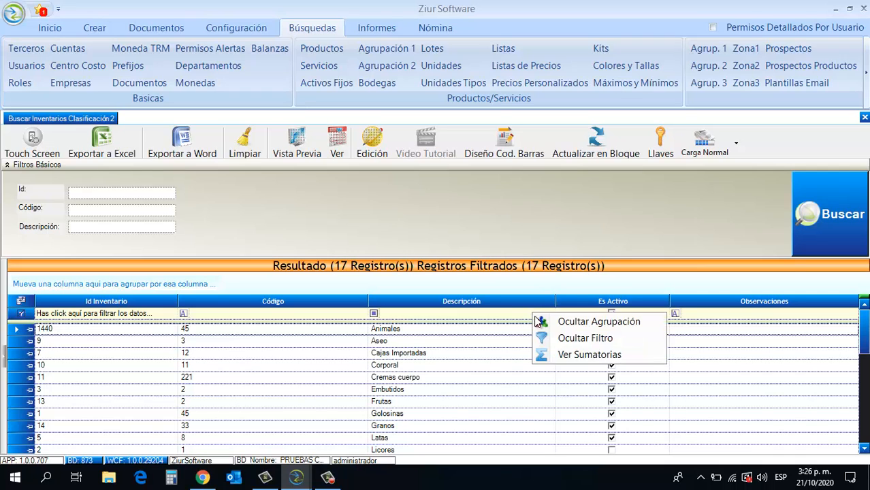
click(547, 337)
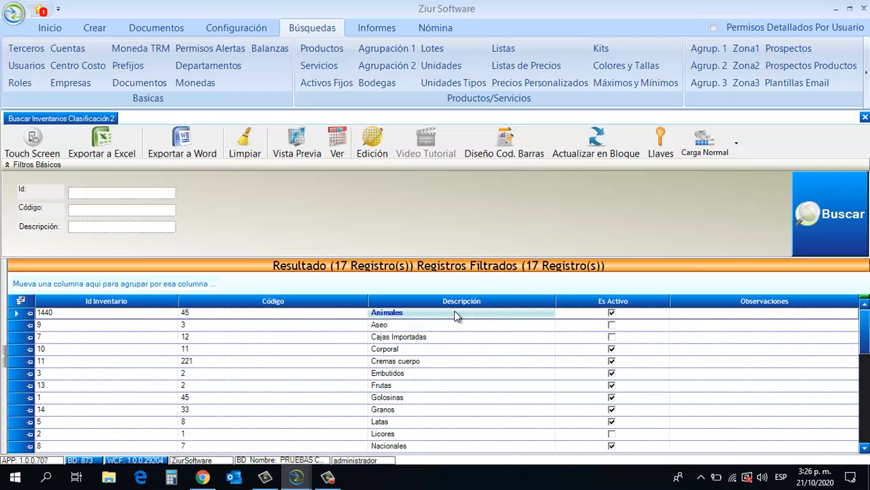
click(337, 317)
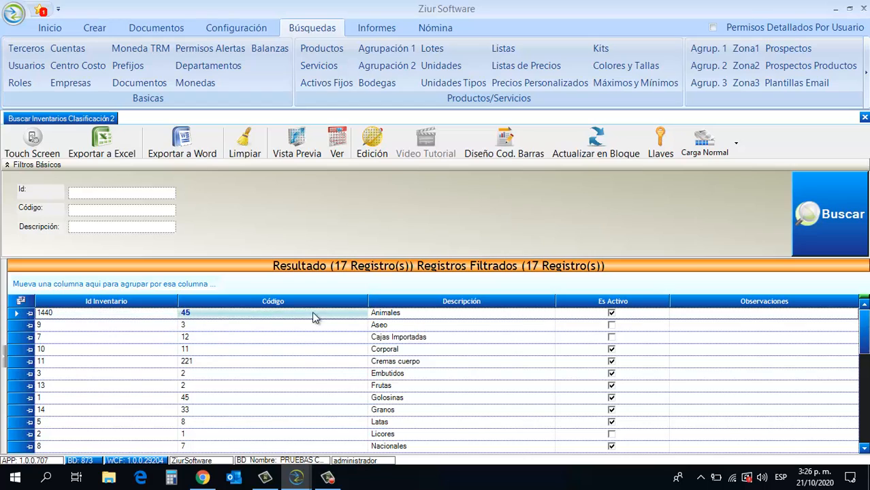
Step: Enable the column summaries in the results grid and add a Maximum summary to the Id Inventario column
right_click(454, 308)
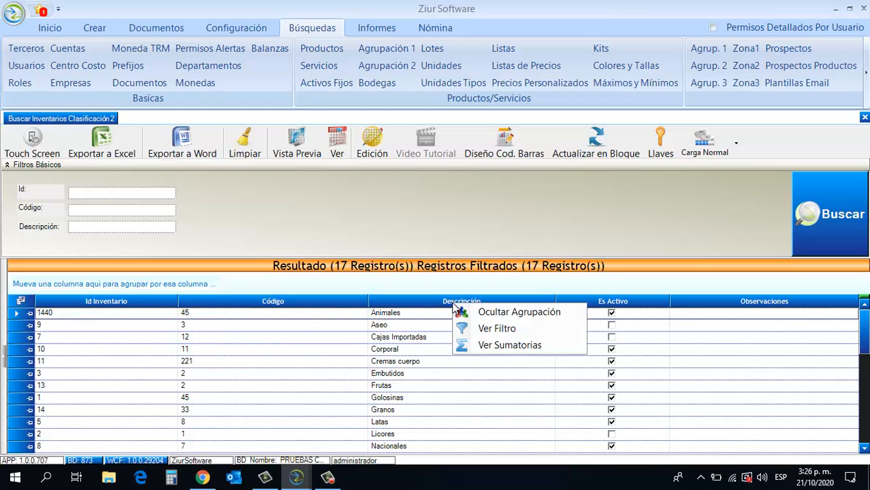
click(476, 345)
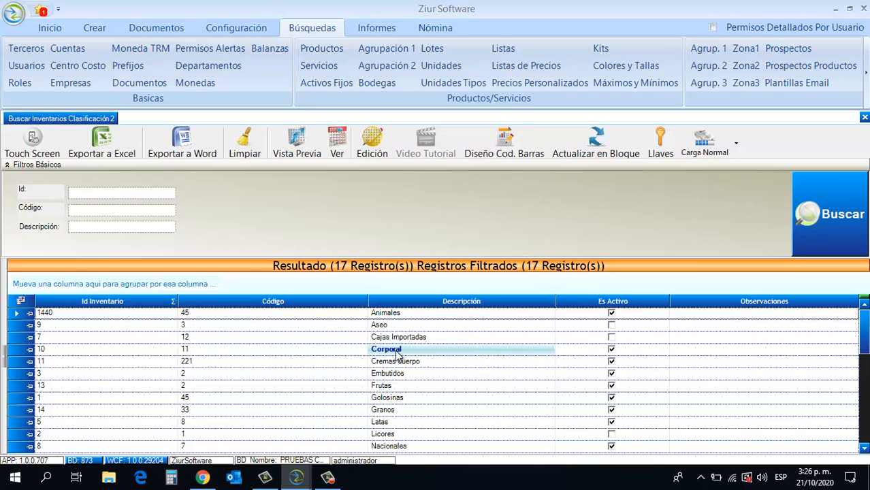
click(173, 302)
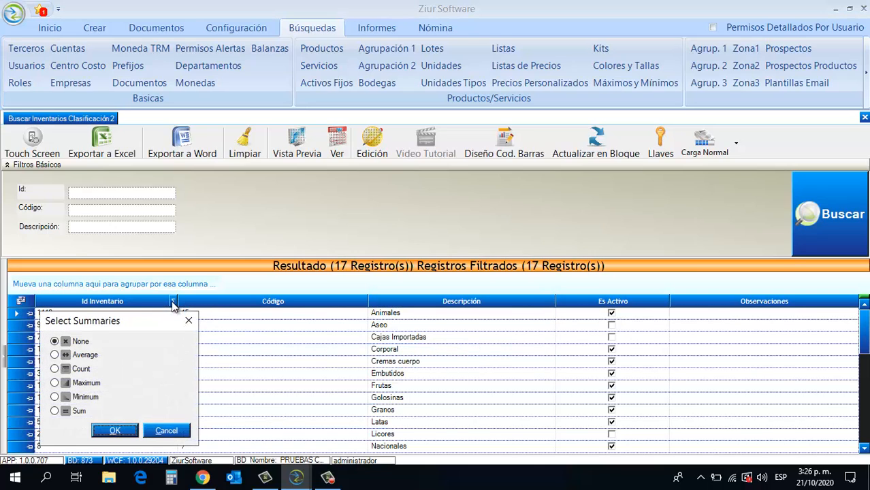
click(56, 384)
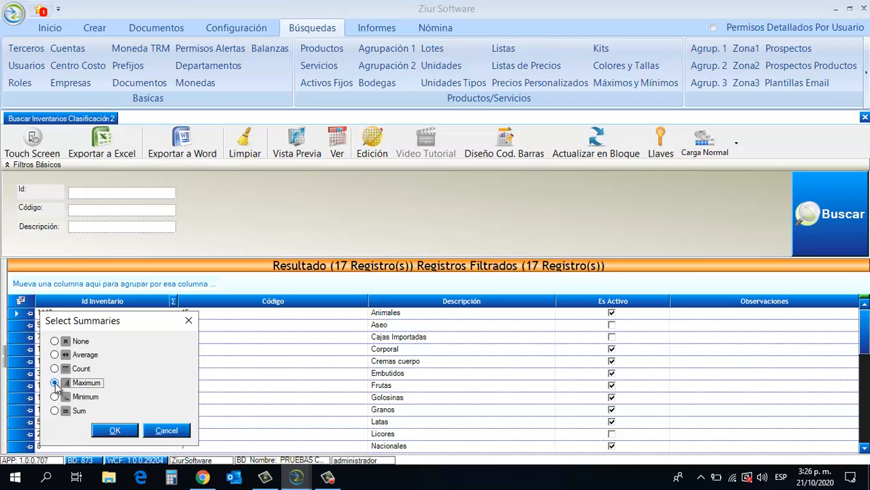
click(114, 430)
drag(864, 333, 864, 425)
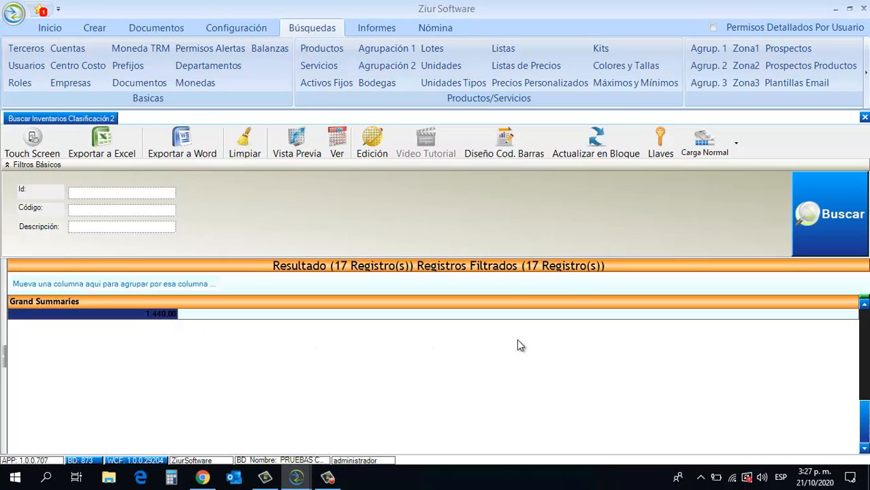
drag(864, 413, 864, 364)
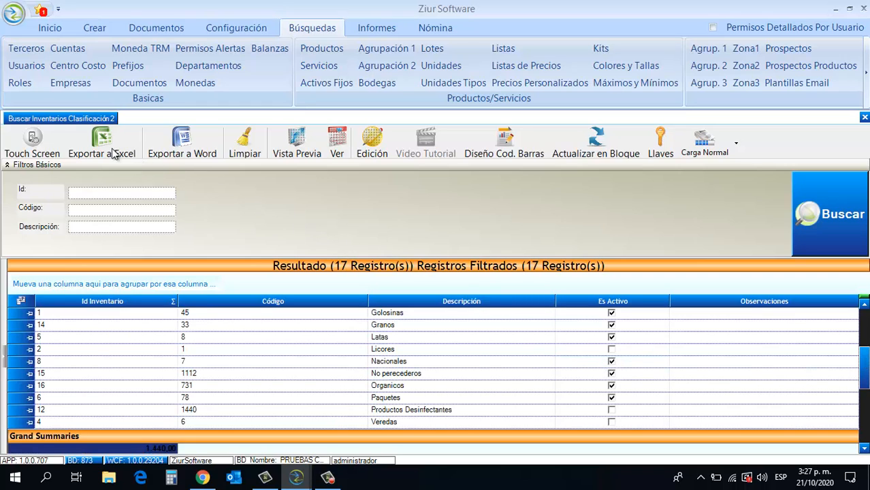
Step: Switch the search window to the touch-screen layout and back to the normal layout
click(47, 150)
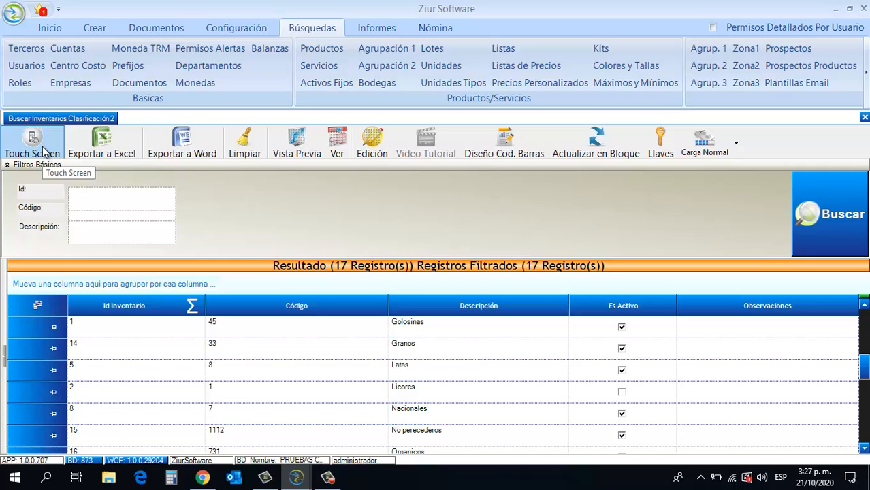
click(43, 150)
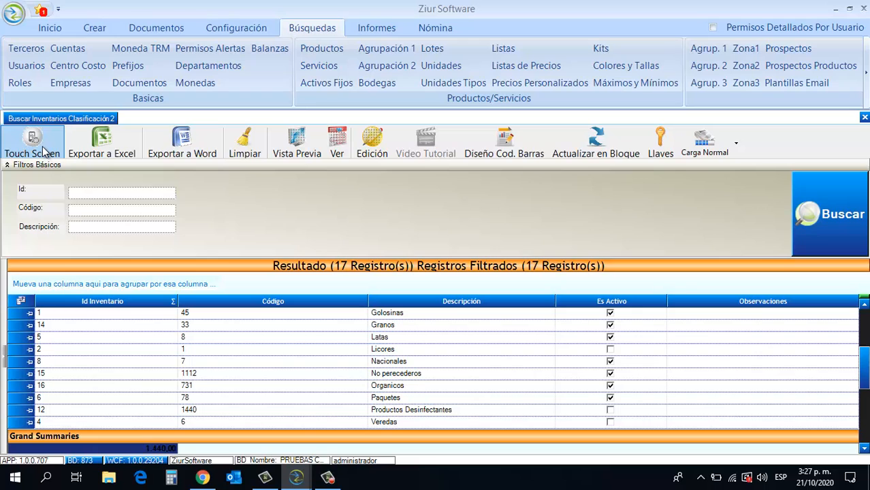
Step: Export the results to Excel and to Word, and return to the search window
click(95, 153)
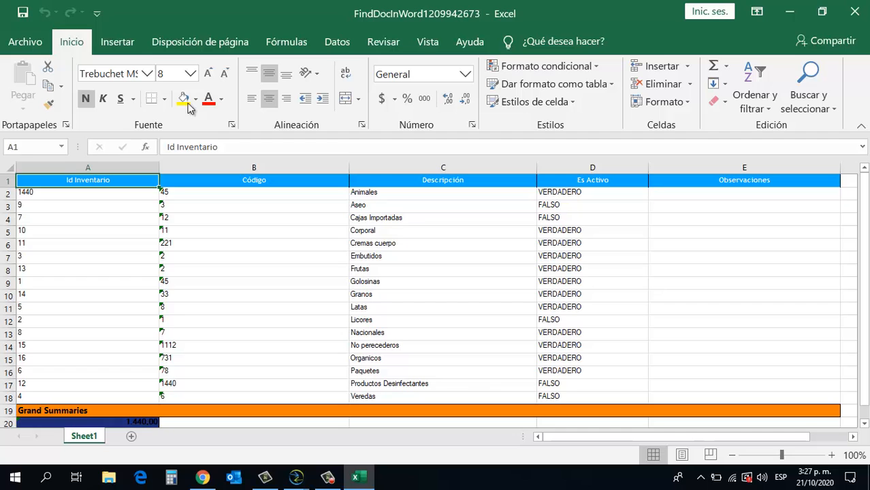
click(789, 19)
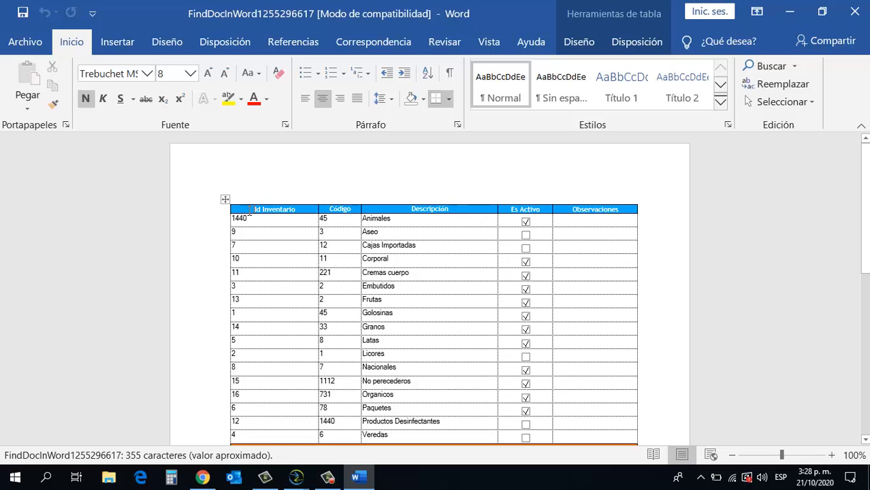
click(855, 12)
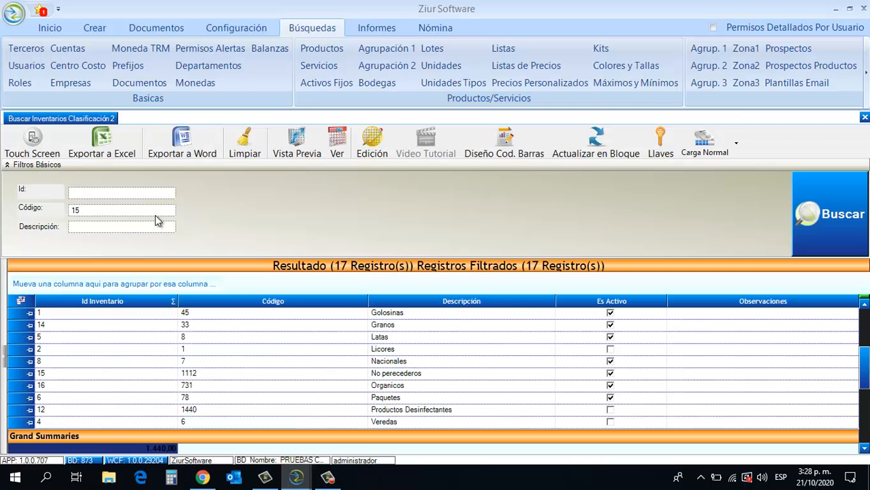
Step: Fill in the basic search filters with Código 15 and clear them all again
click(130, 226)
click(246, 144)
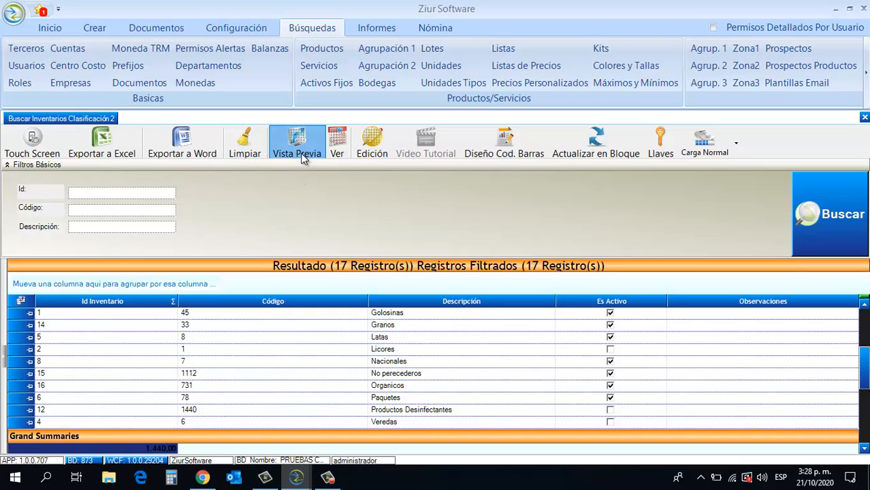
Step: View the print preview of the results in a maximized window and close it
click(317, 163)
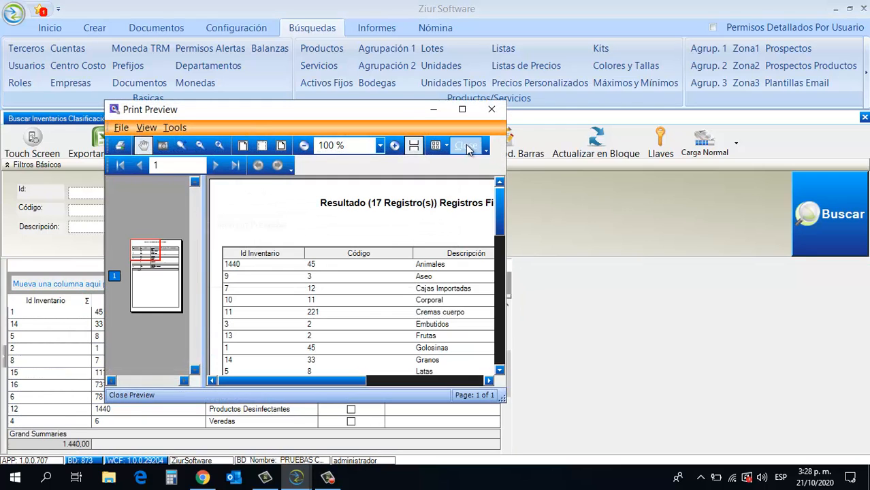
click(462, 109)
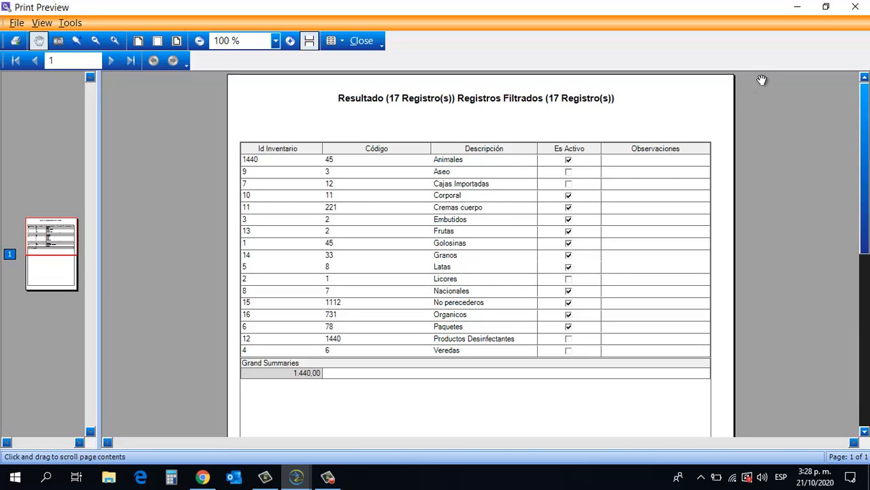
click(855, 7)
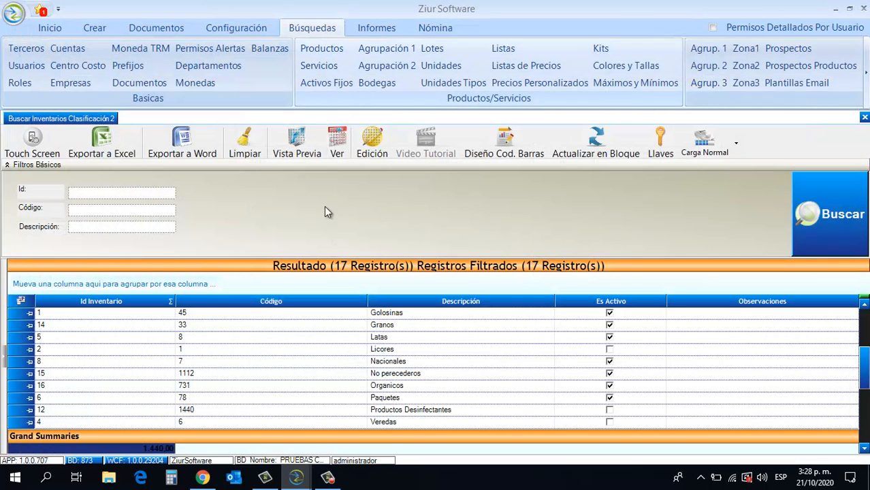
Step: Open the Golosinas, Granos and Latas records together, browse between them, and return to the search results
drag(19, 315, 26, 341)
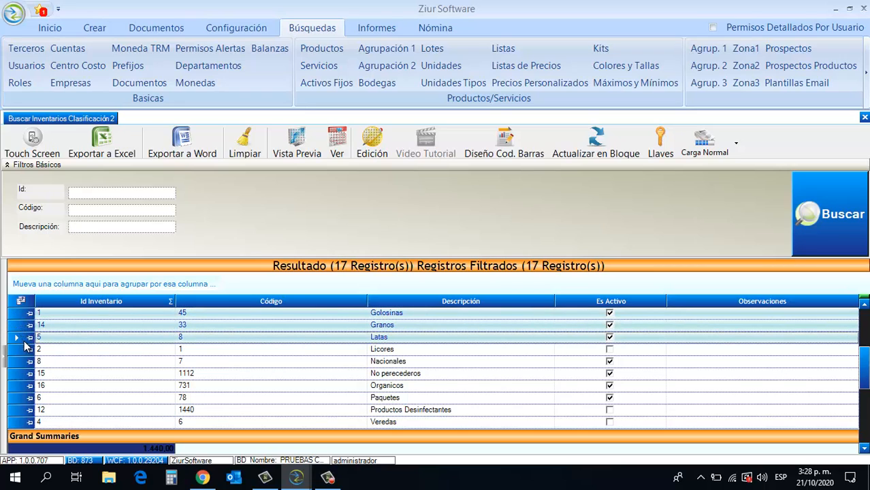
click(337, 144)
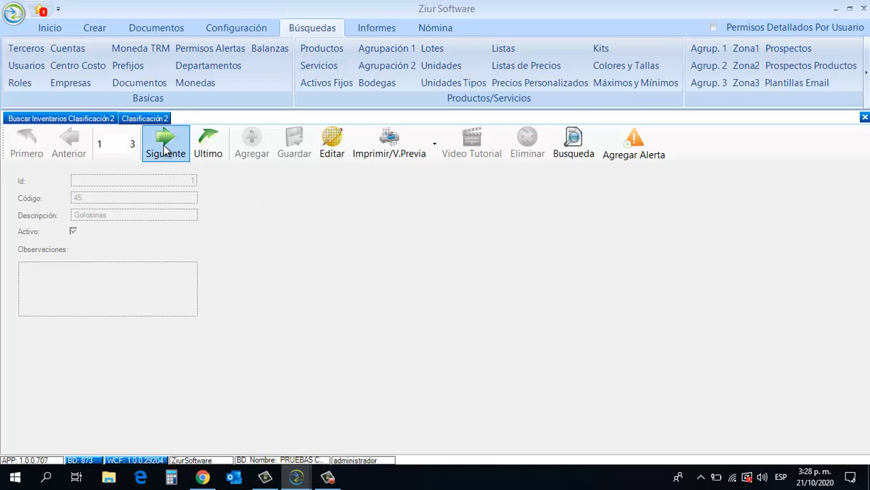
click(163, 145)
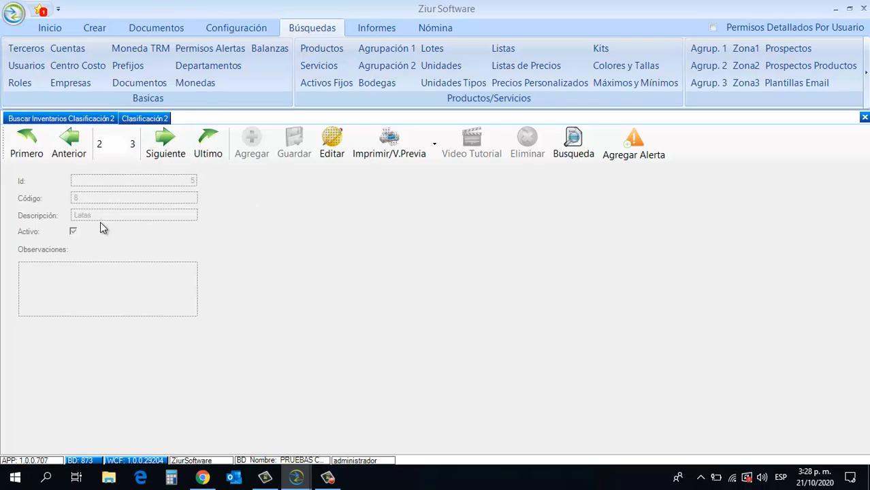
click(80, 154)
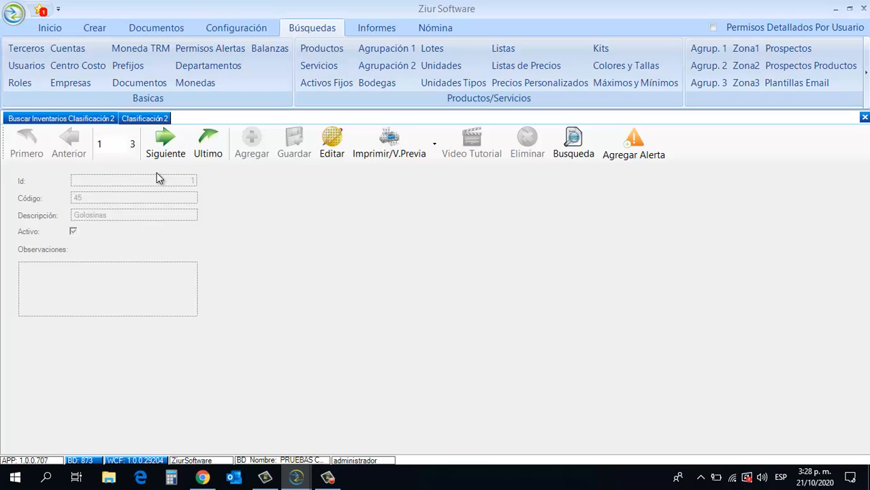
click(203, 153)
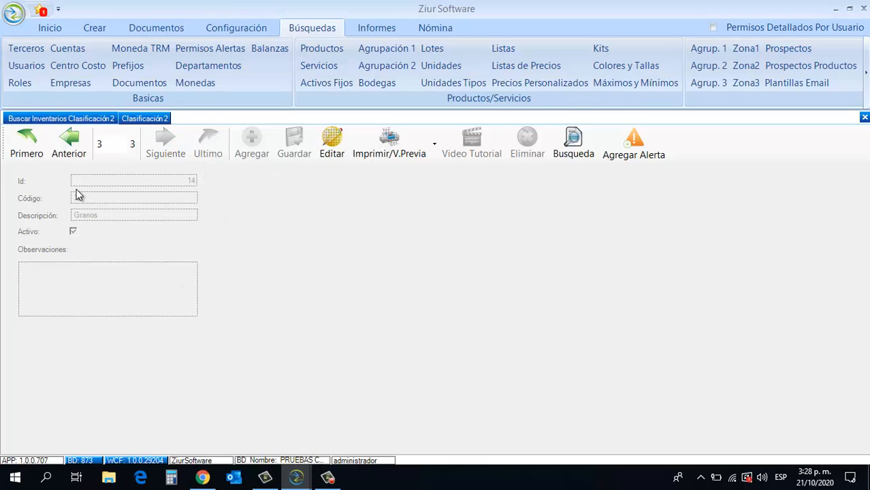
click(31, 151)
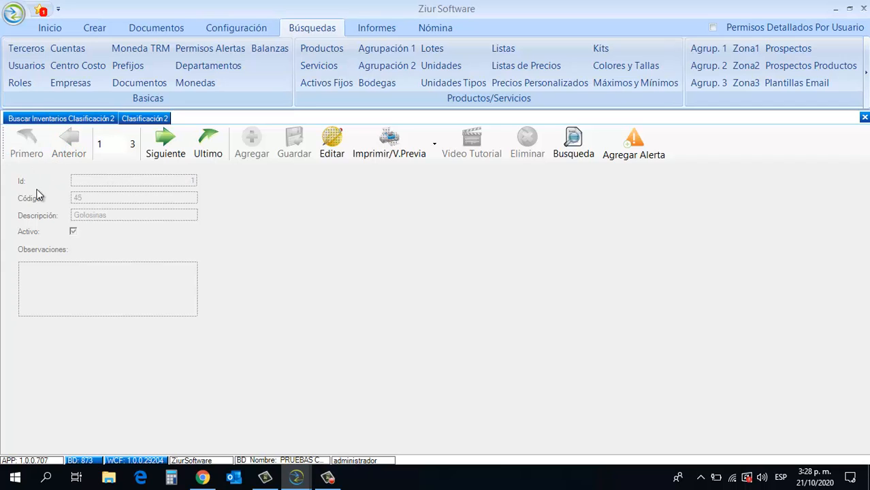
click(109, 119)
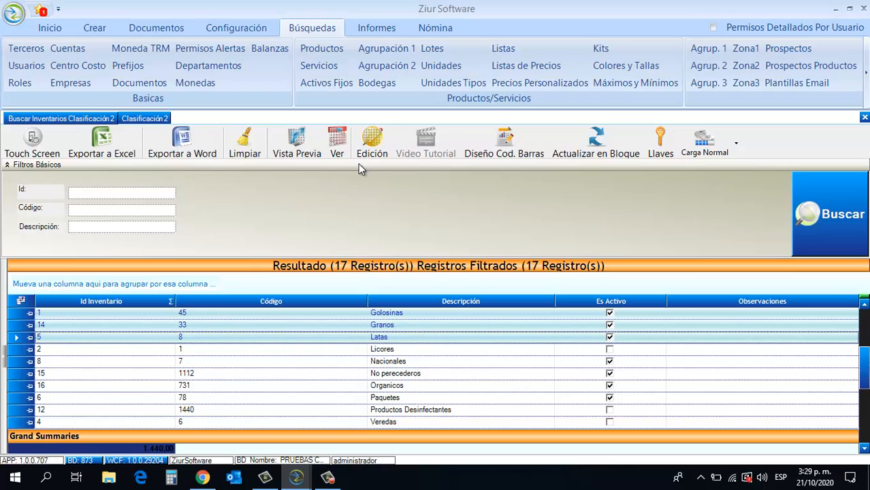
Step: Enable editing of the results grid and open the Descripción cells of the Granos and Latas rows
click(371, 144)
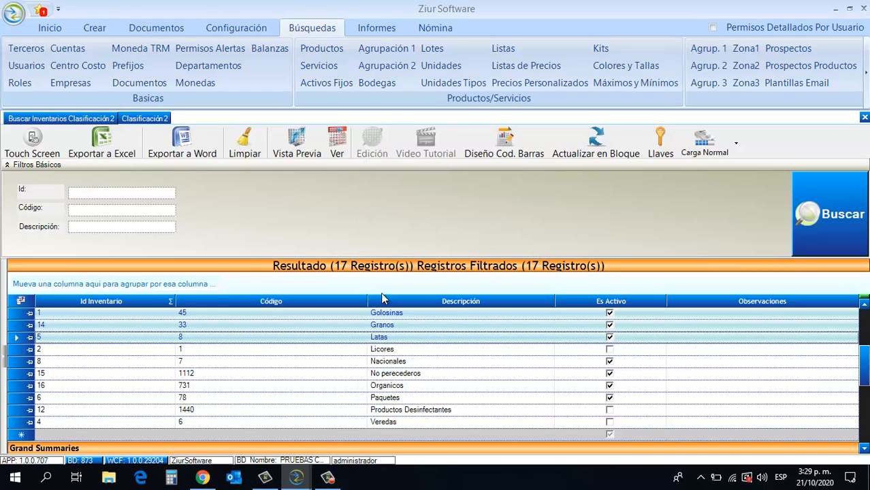
click(389, 325)
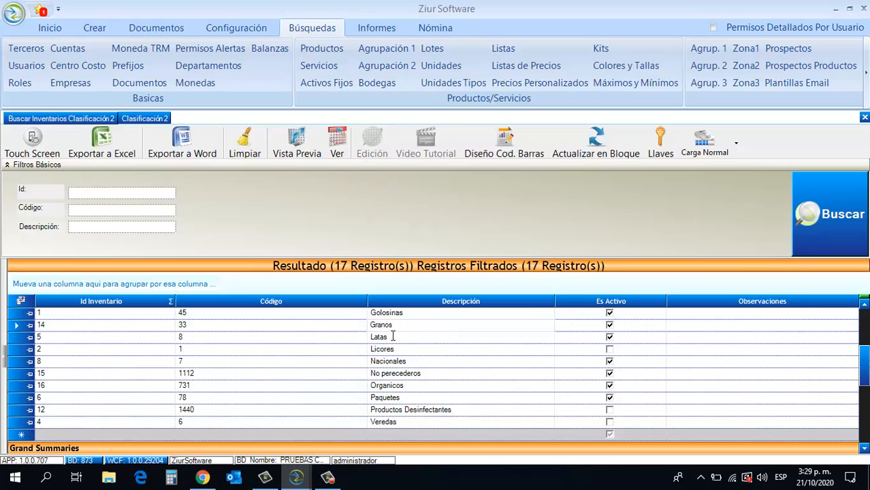
click(393, 336)
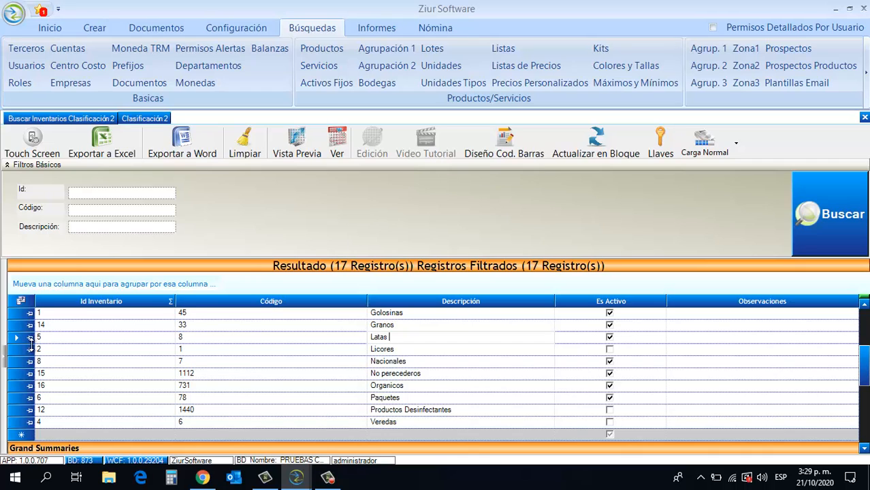
Step: Open the barcode label design for the Licores, Nacionales and No perecederos rows and load the template plantilla ejemplo
drag(19, 349, 19, 374)
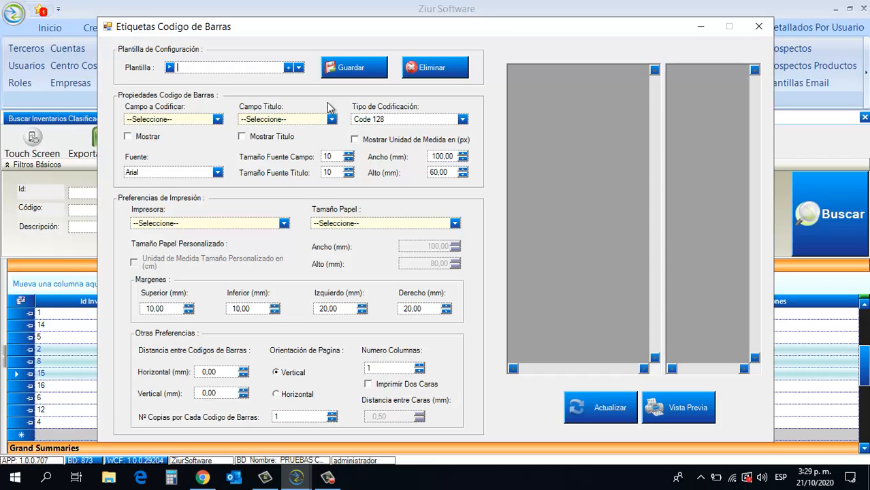
click(299, 68)
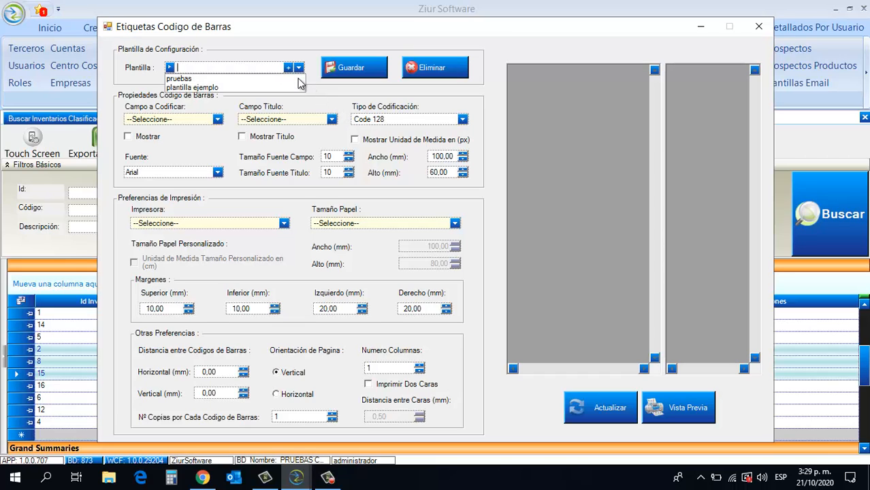
click(299, 87)
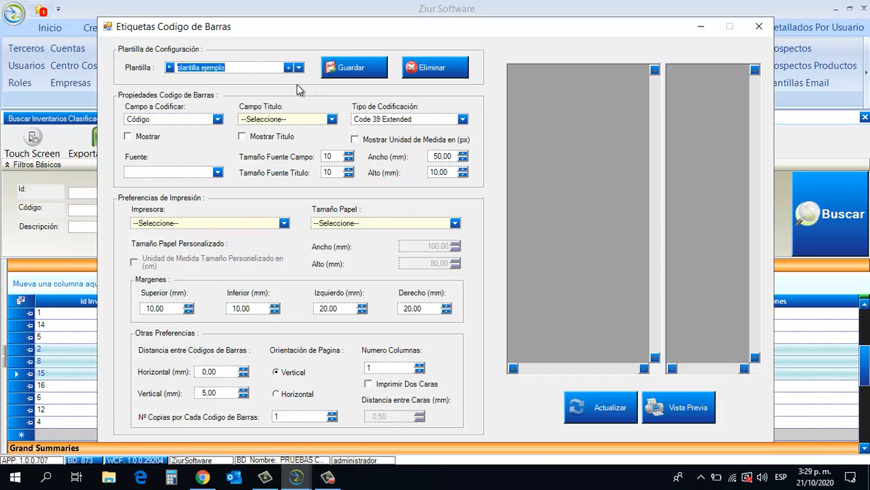
Step: Keep Código as the field to encode and Code 39 Extended as the encoding type, and refresh the barcode label preview
click(218, 119)
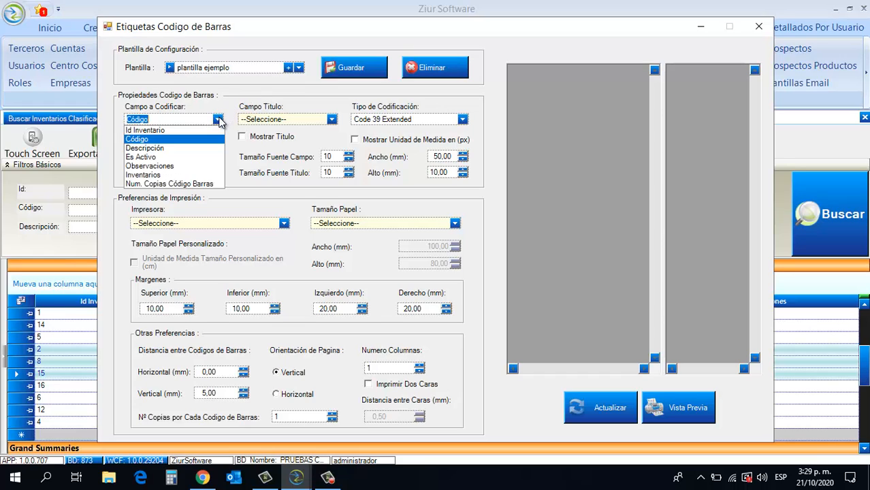
click(218, 119)
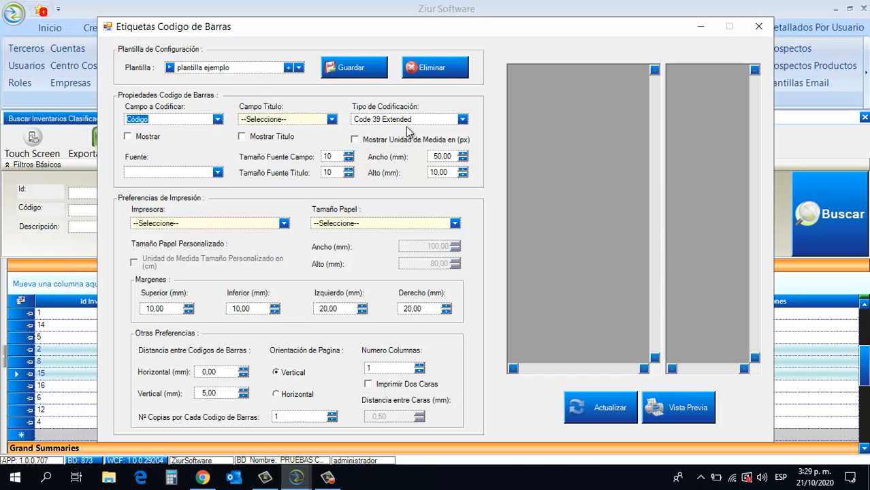
click(462, 121)
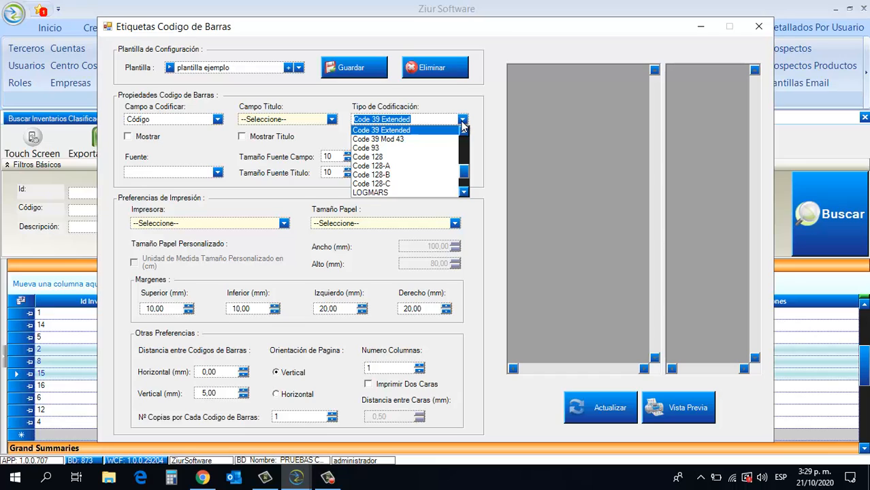
click(455, 129)
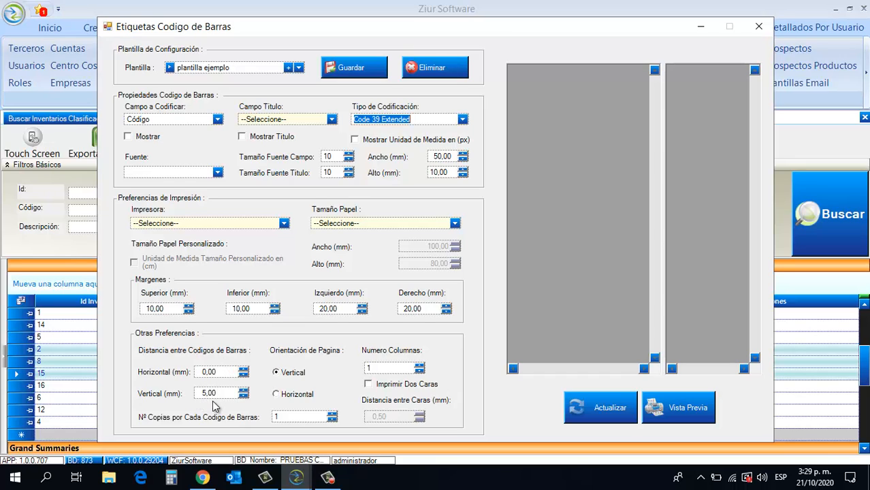
click(589, 418)
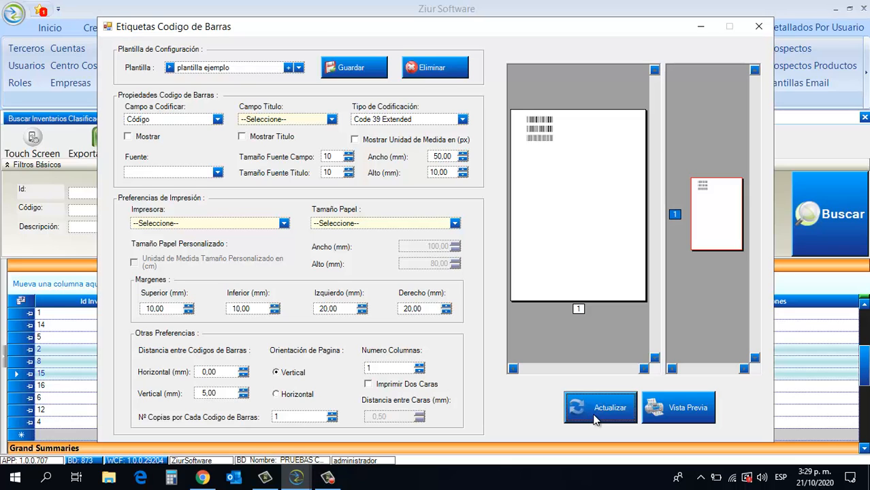
click(640, 412)
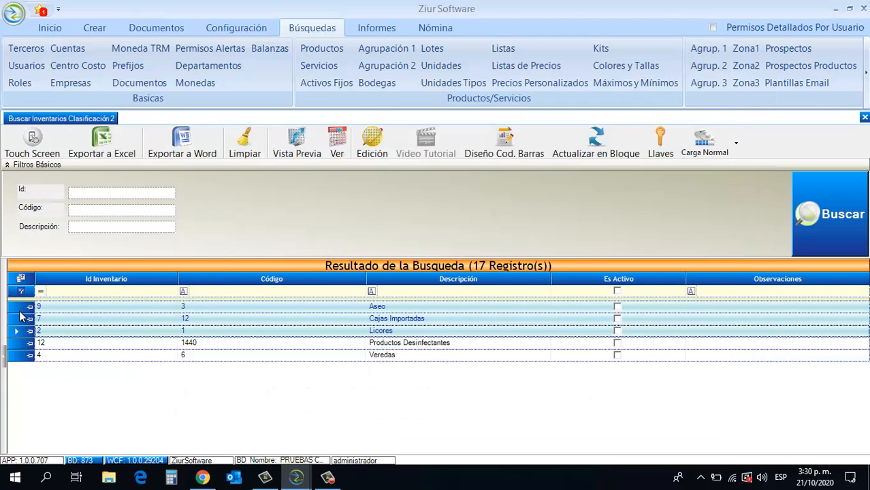
Step: Select the five rows from Aseo to Veredas and block-update their Es Activo field to TRUE
drag(20, 308, 24, 355)
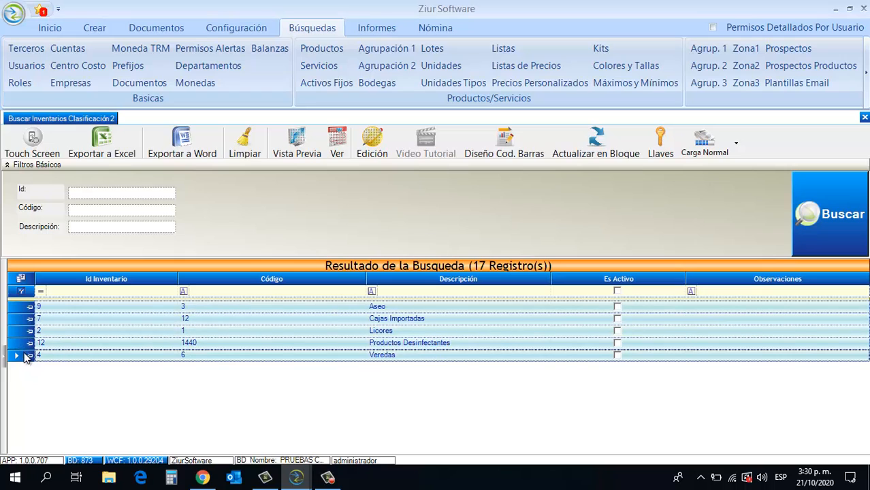
click(616, 156)
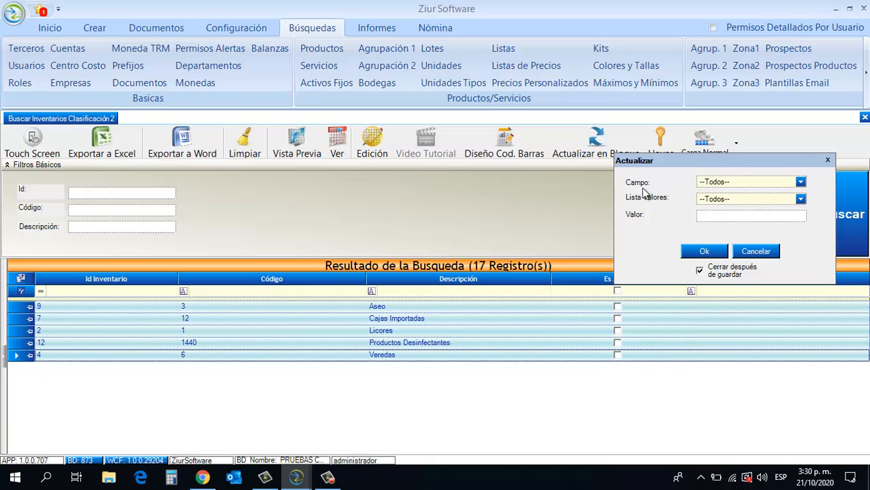
click(801, 185)
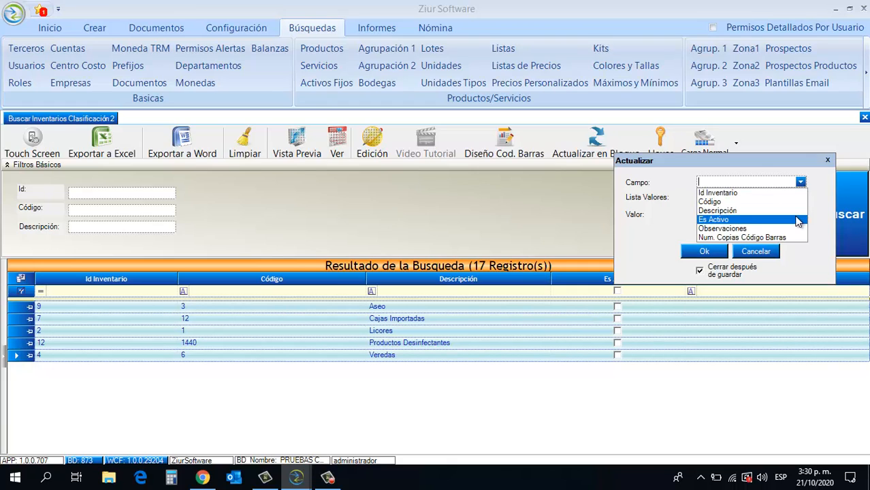
click(799, 220)
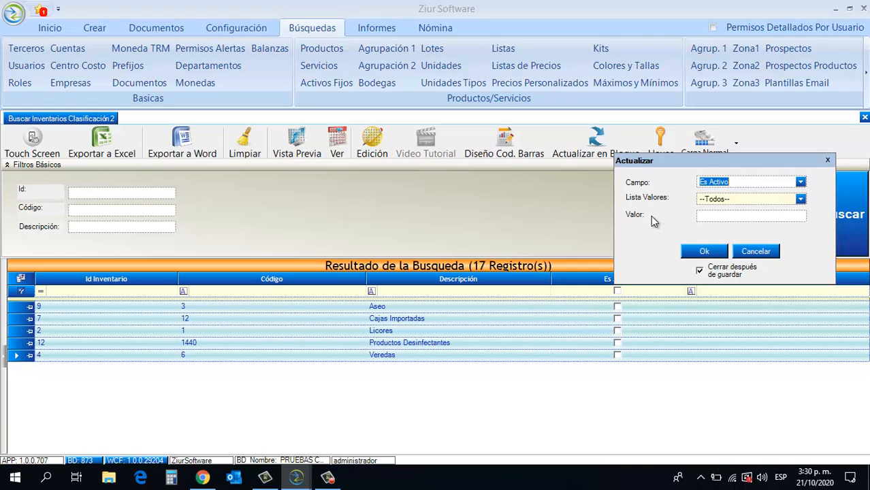
click(706, 217)
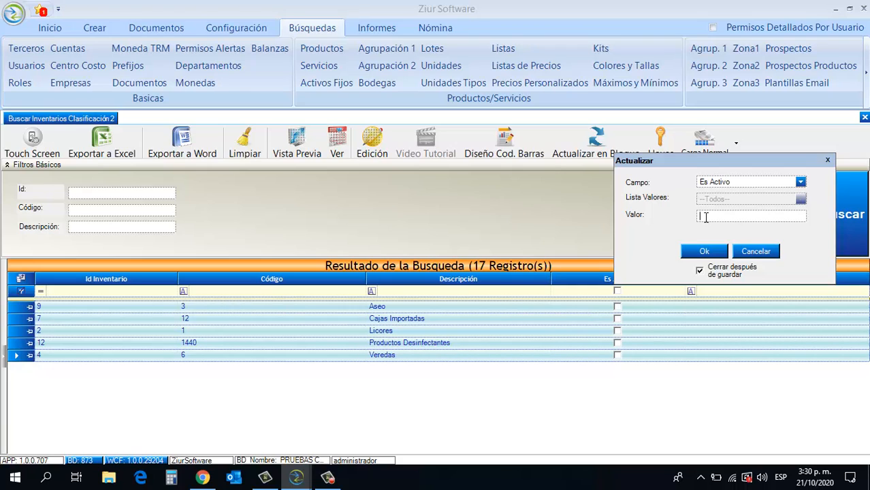
text(TRUE)
click(711, 252)
drag(864, 366, 865, 322)
drag(867, 368, 865, 402)
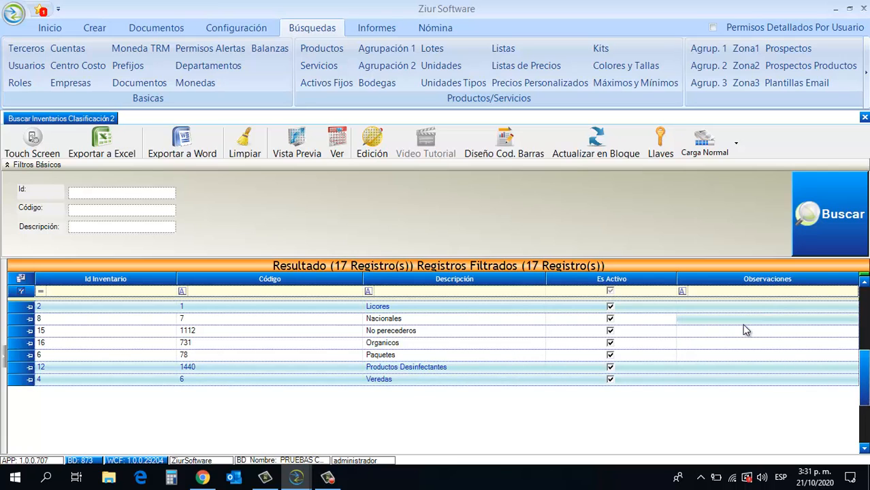
Step: Add an interface key of type Advertencia on the Descripción column and close the key settings
click(662, 150)
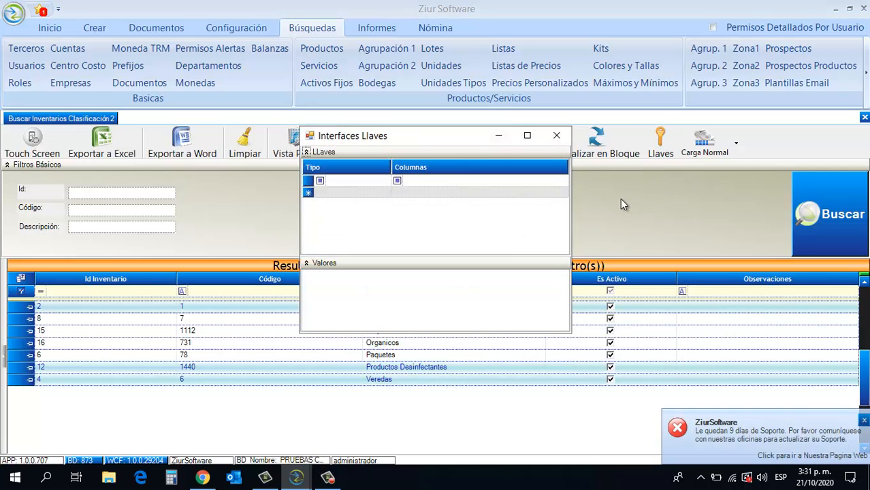
click(368, 193)
click(385, 192)
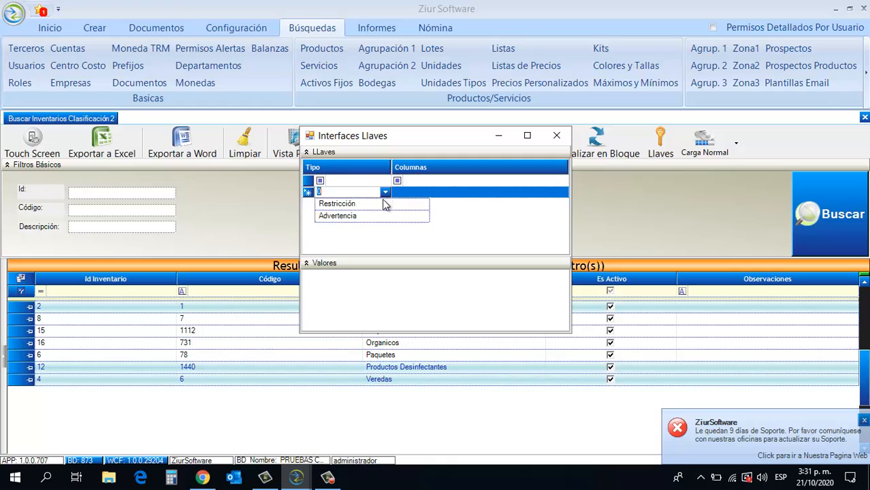
click(383, 216)
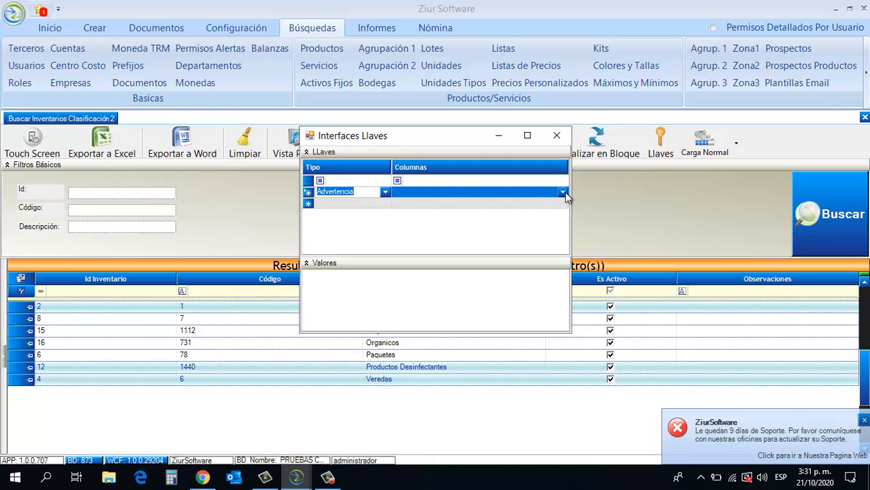
click(565, 192)
click(397, 221)
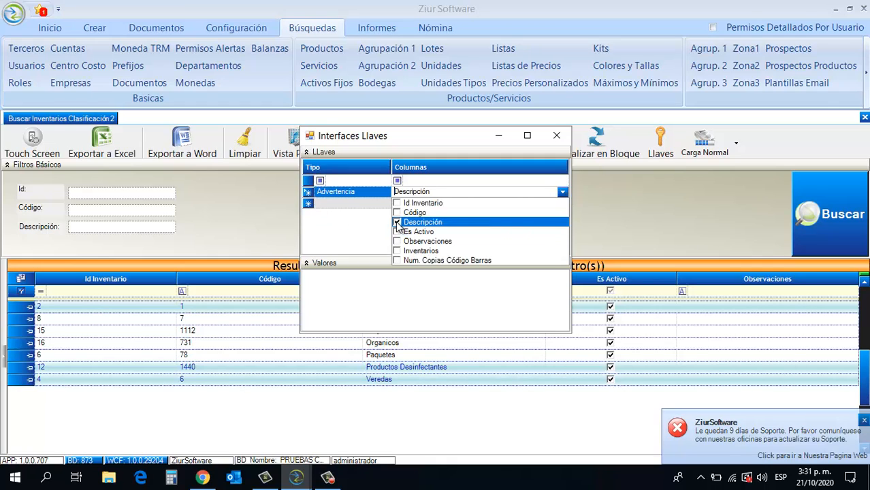
click(362, 203)
click(362, 203)
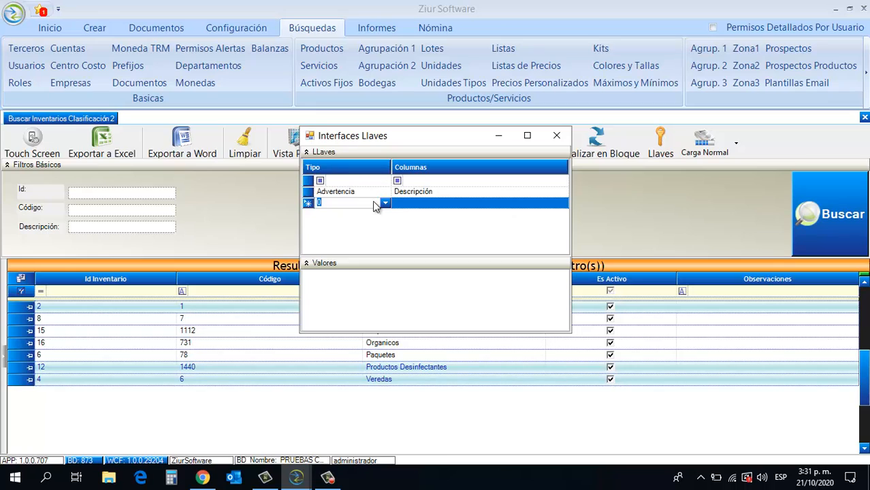
click(558, 141)
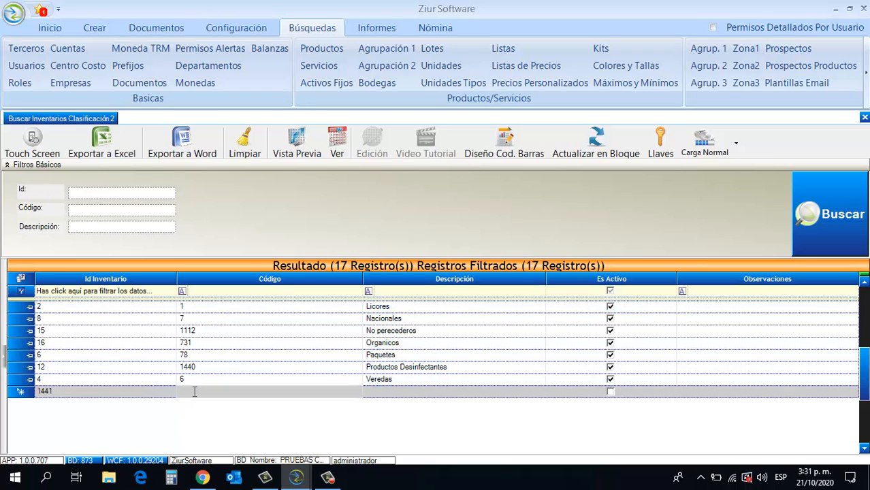
Step: Add a new record with Código 60 and Descripción GOLOSINAS, accepting the duplicate description
text(0)
key(Tab)
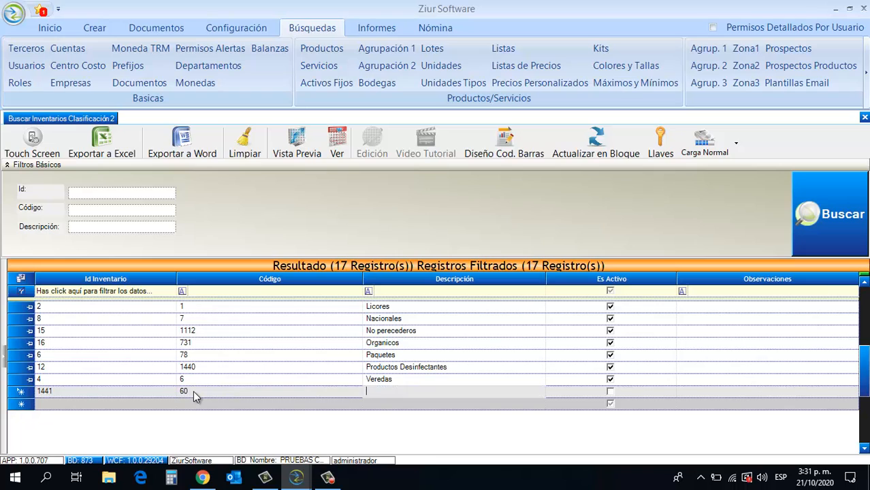
text(GOLOSINAS)
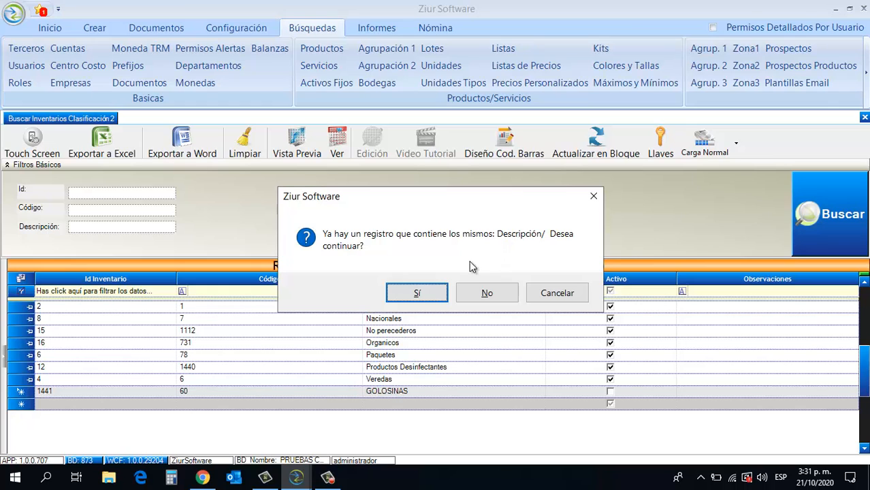
click(424, 291)
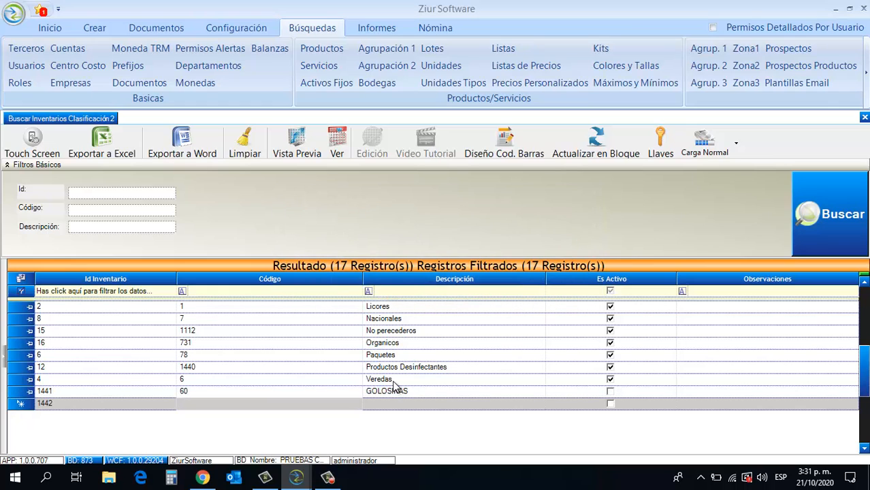
click(734, 133)
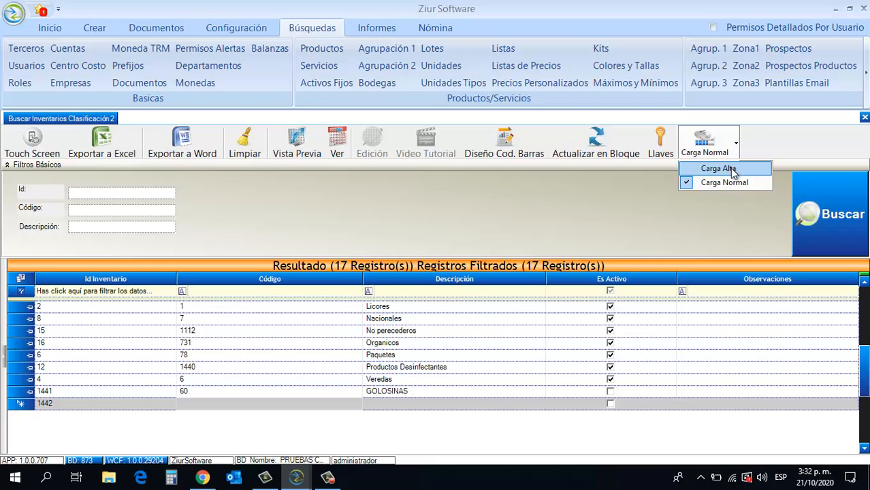
click(663, 214)
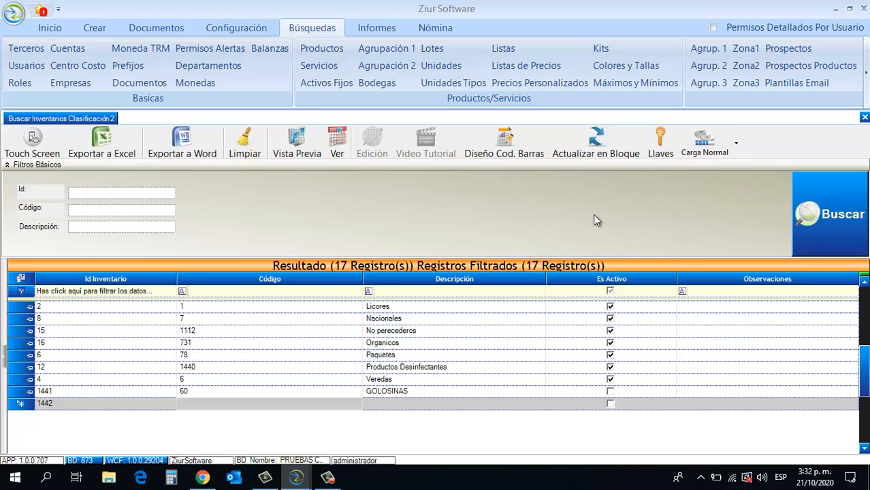
Step: Add another record with Código 25 and Descripción TEMPORADA
click(211, 405)
text(25)
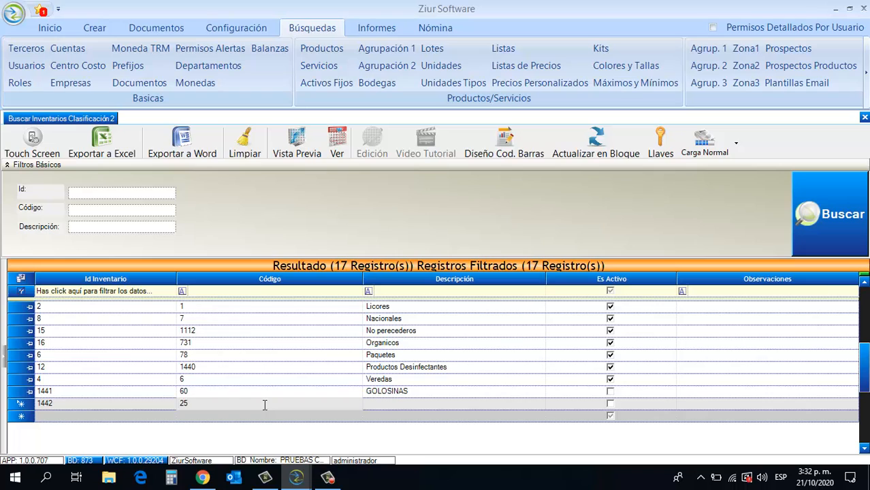
key(Tab)
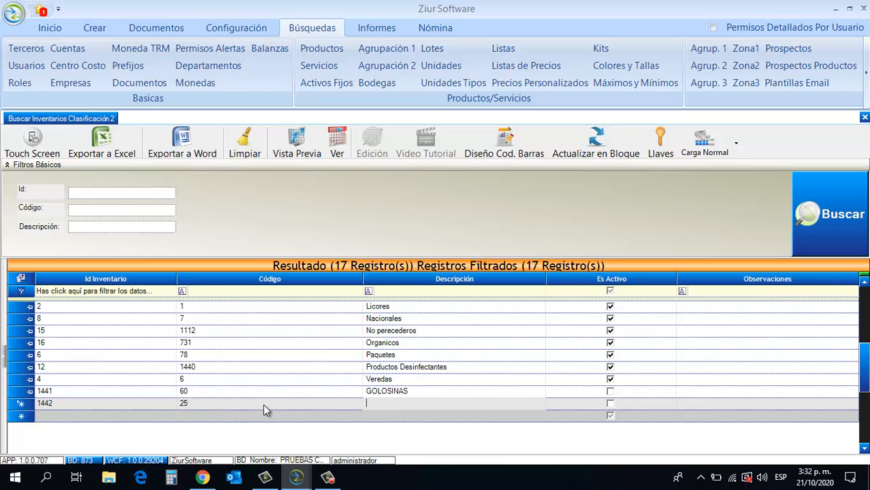
text(TEMPORADA)
click(233, 415)
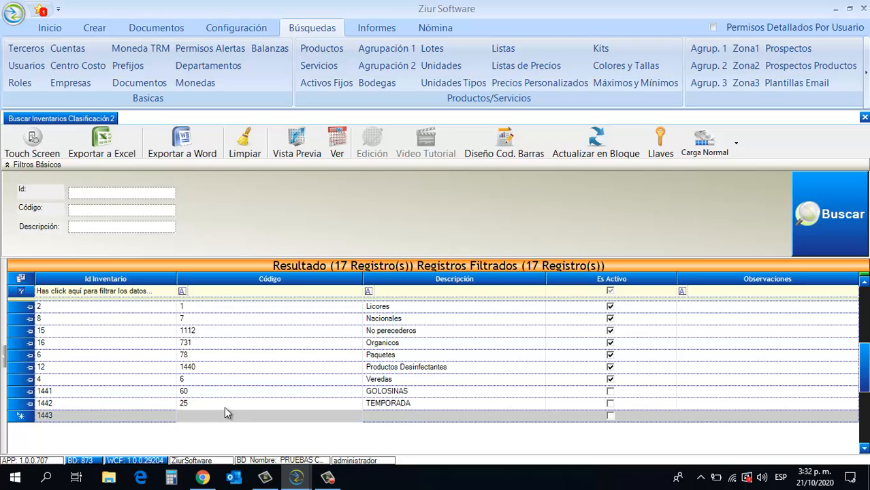
Step: Change the description of the record with Código 25 to TEMPORADA OCTUBRE
click(416, 403)
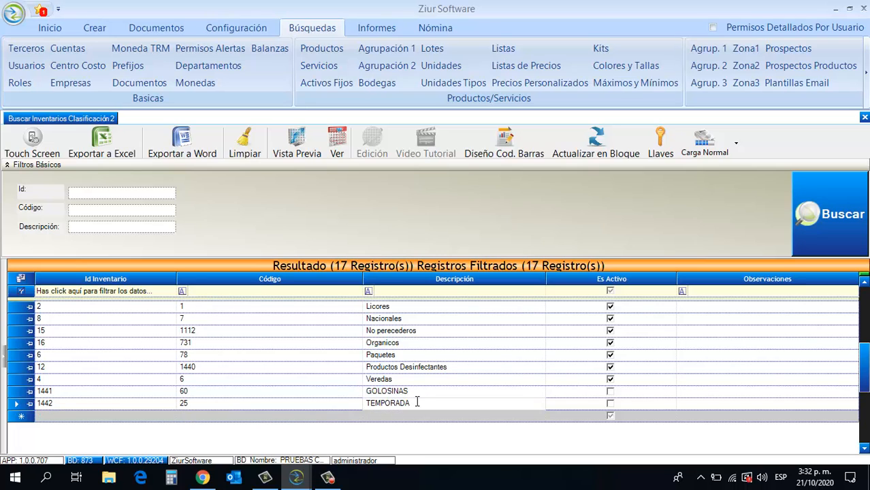
text(OCTUBRE)
click(304, 416)
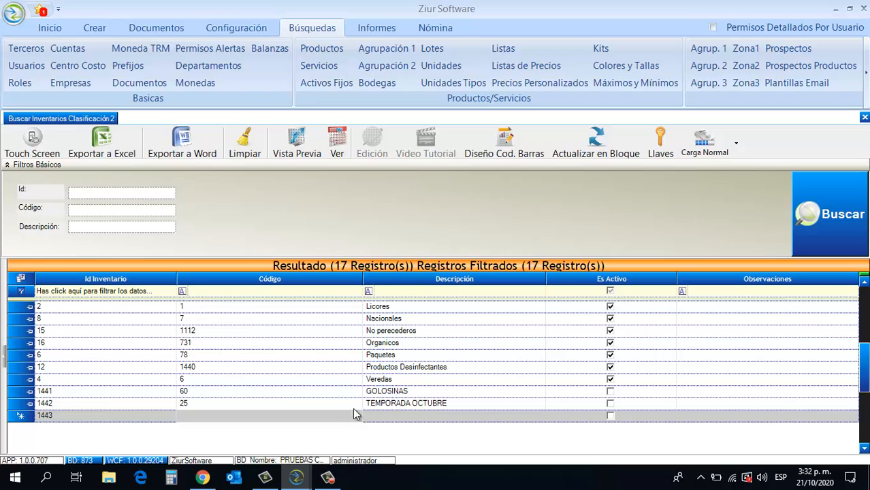
Step: Delete the TEMPORADA OCTUBRE record from the results grid and confirm the deletion
click(20, 405)
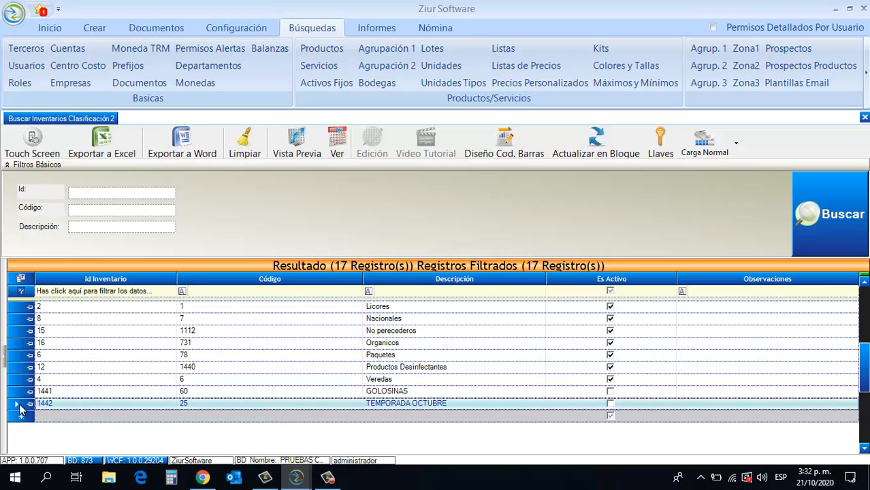
key(Delete)
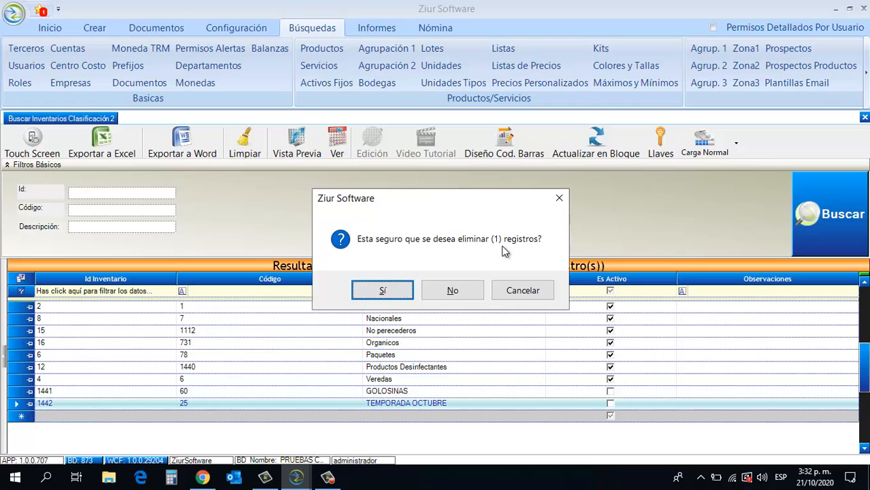
click(407, 291)
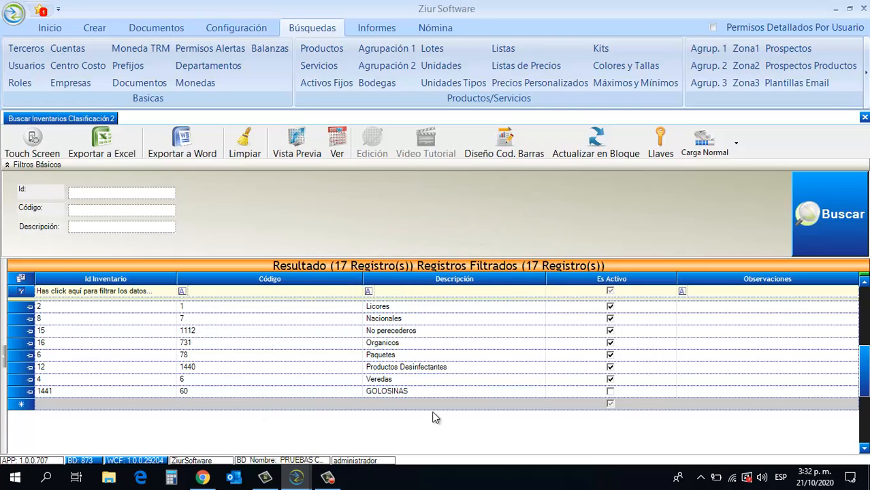